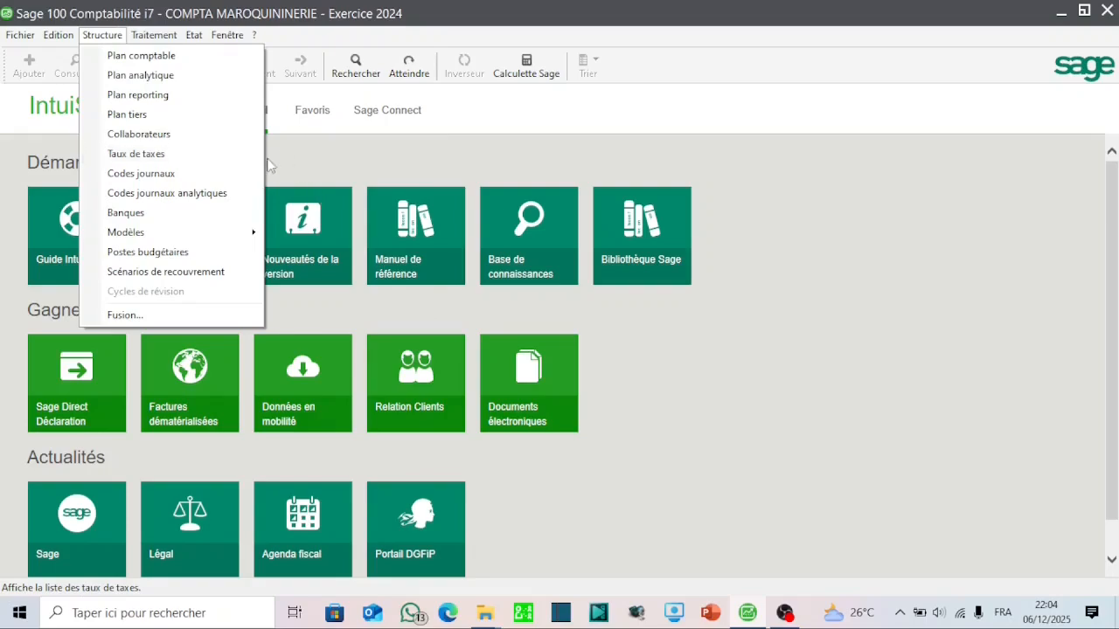
Step: Open the company's VAT and tax parameters and set the automatic amount calculation threshold (Seuil) to 50
key("Escape")
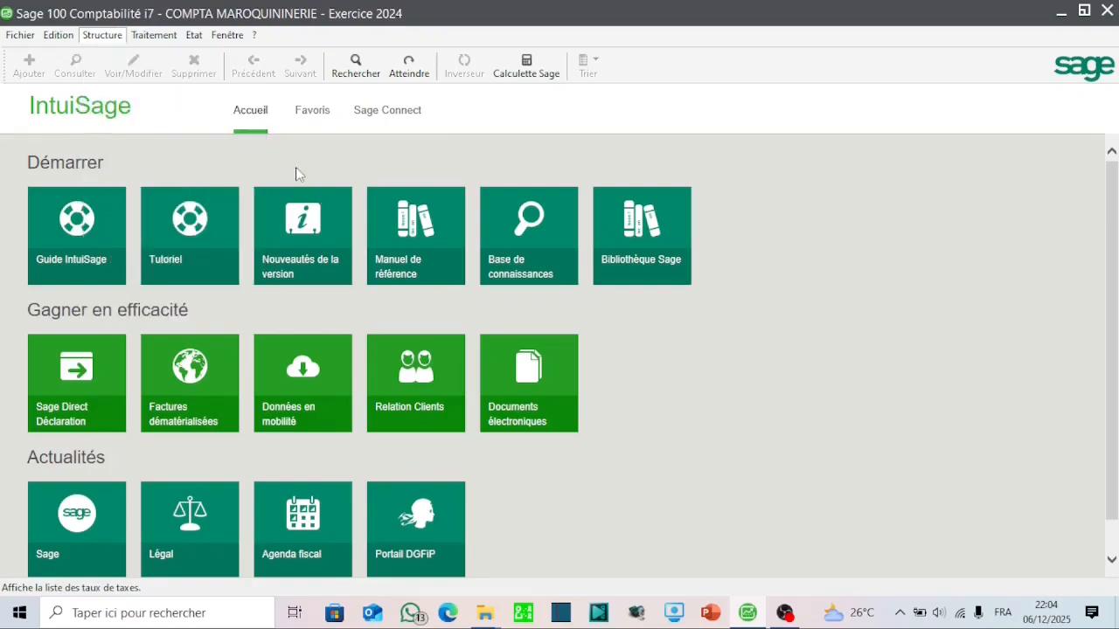
left_click(21, 36)
left_click(87, 138)
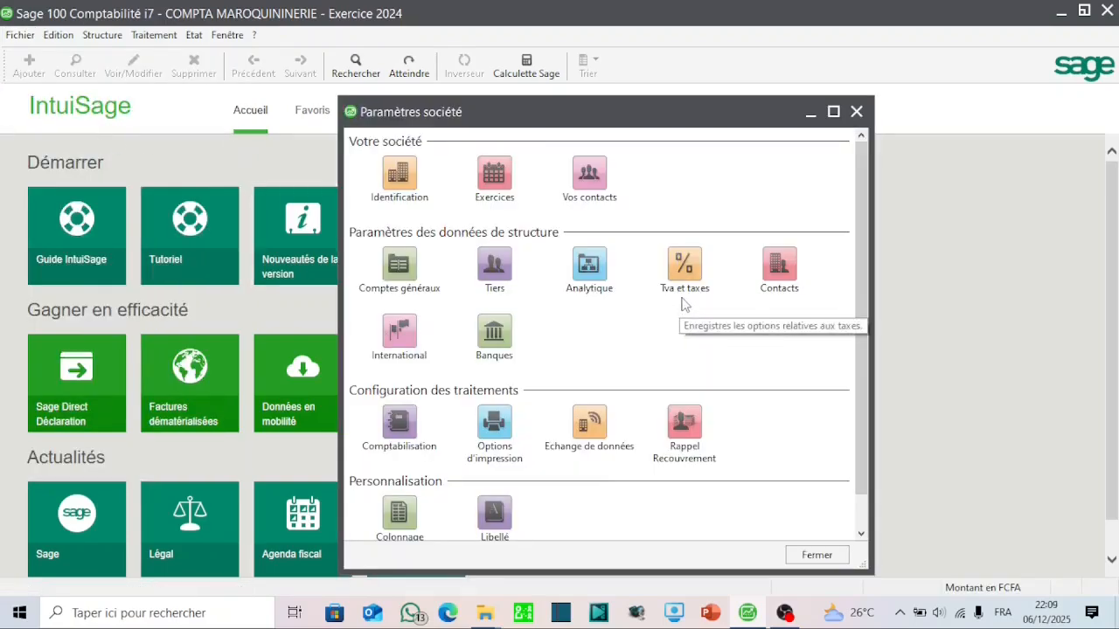
left_click(686, 275)
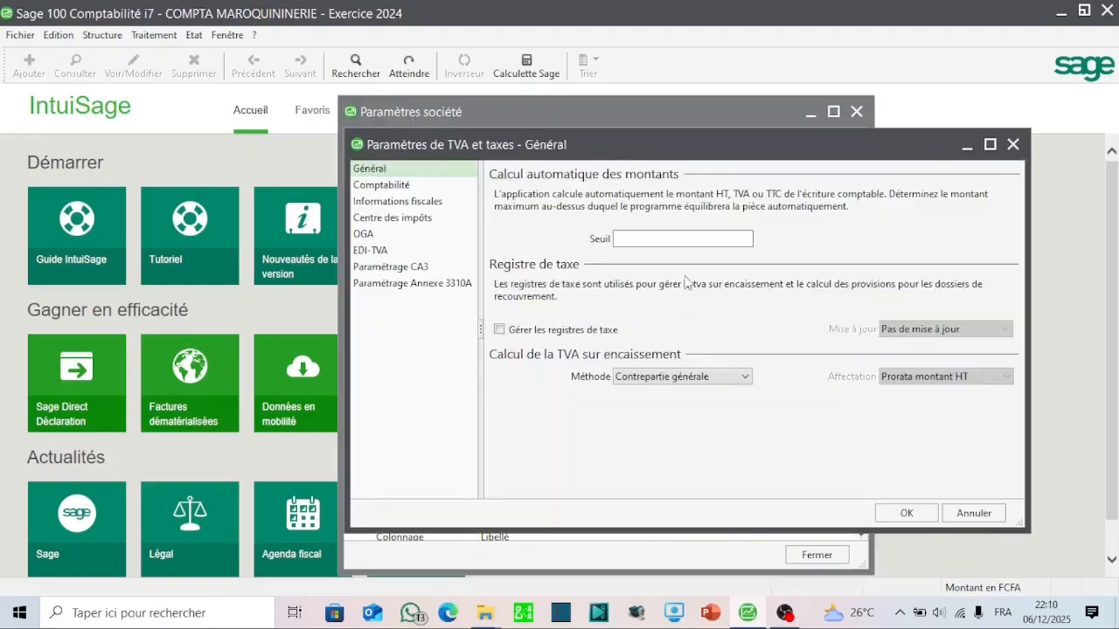
left_click(635, 237)
type("50")
Step: Enable tax register management with update Après confirmation, and set the VAT on collection method to Registre de taxe
left_click(499, 332)
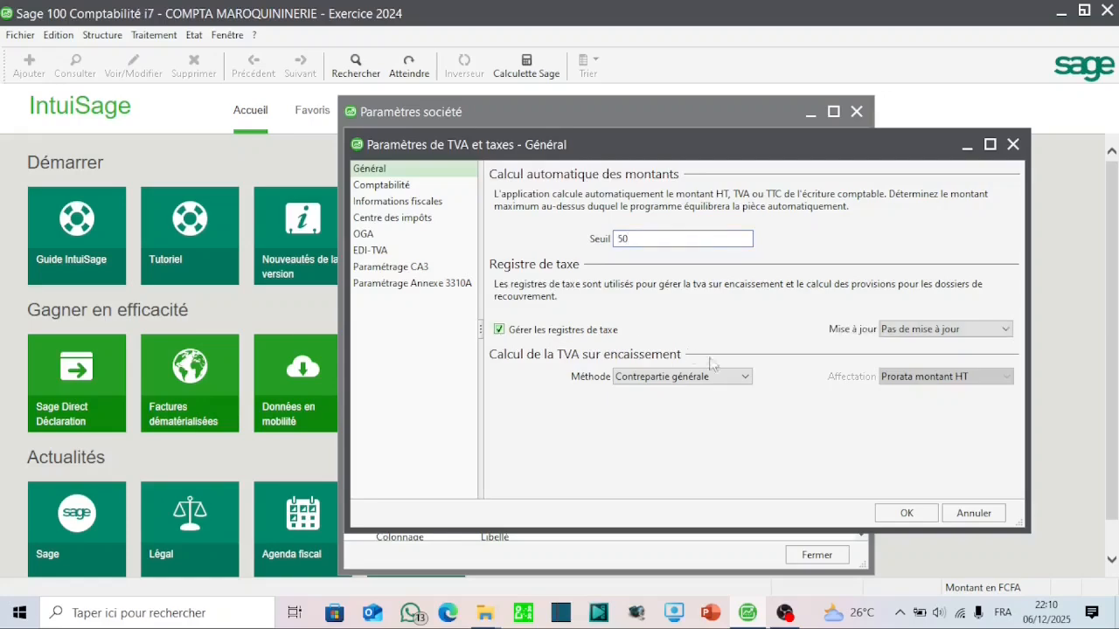
left_click(744, 380)
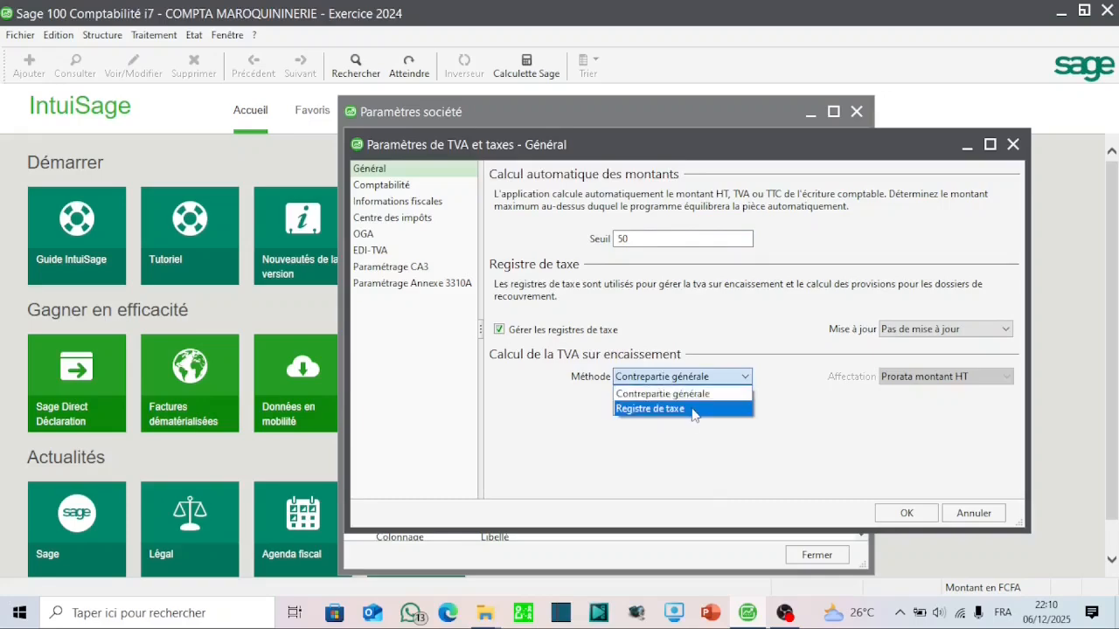
left_click(664, 409)
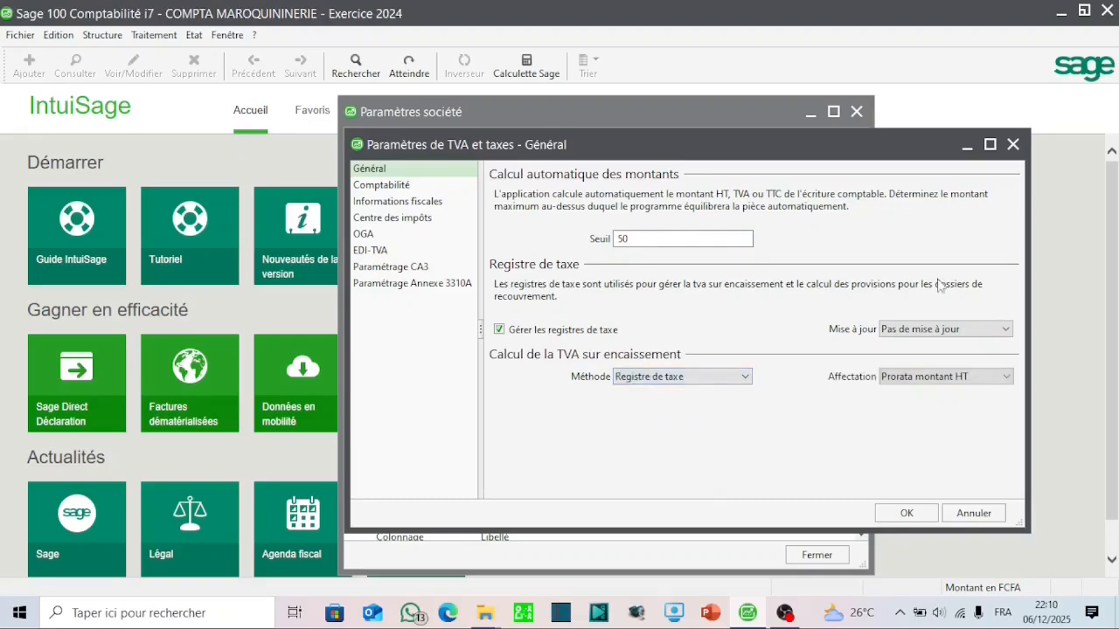
left_click(1005, 330)
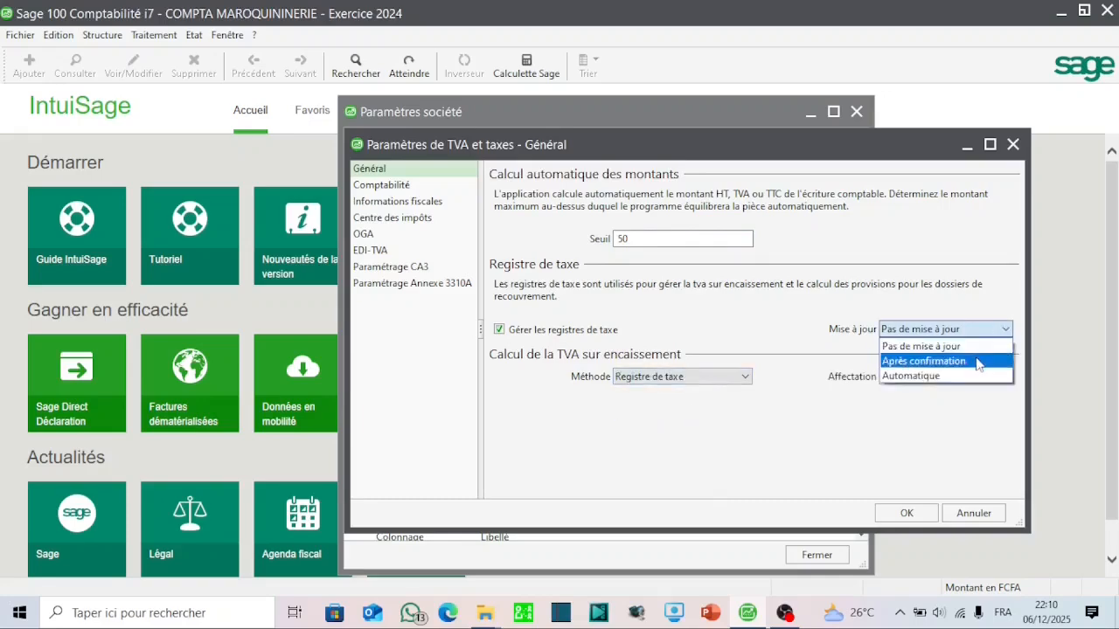
left_click(980, 359)
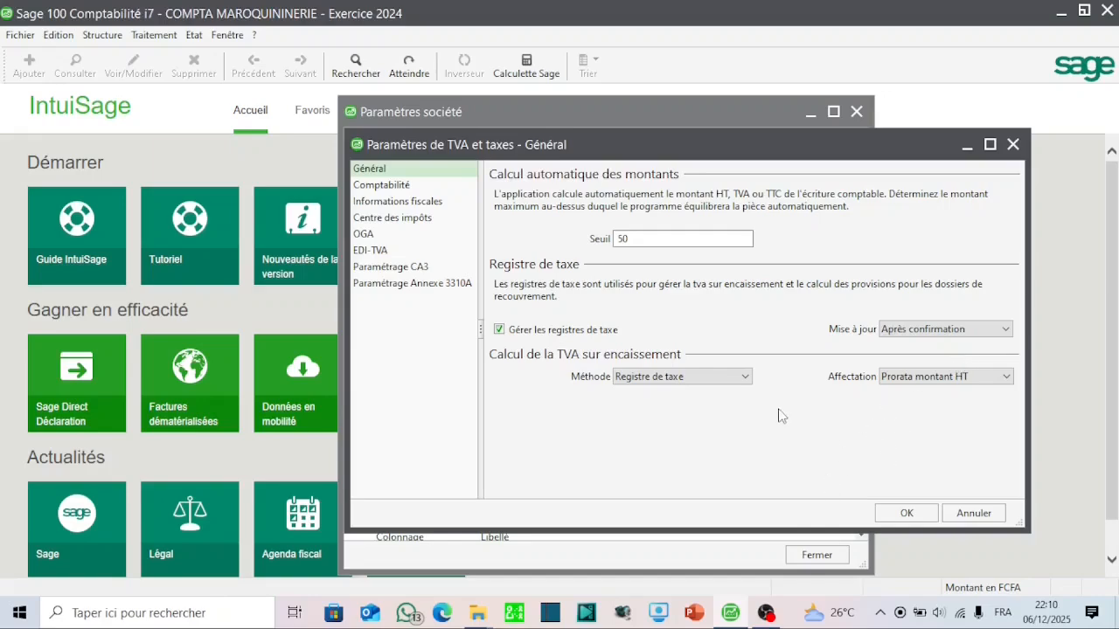
Step: In the accounting tax parameters, set the journal code to OD and the TVA à décaisser account to 4452000
left_click(388, 188)
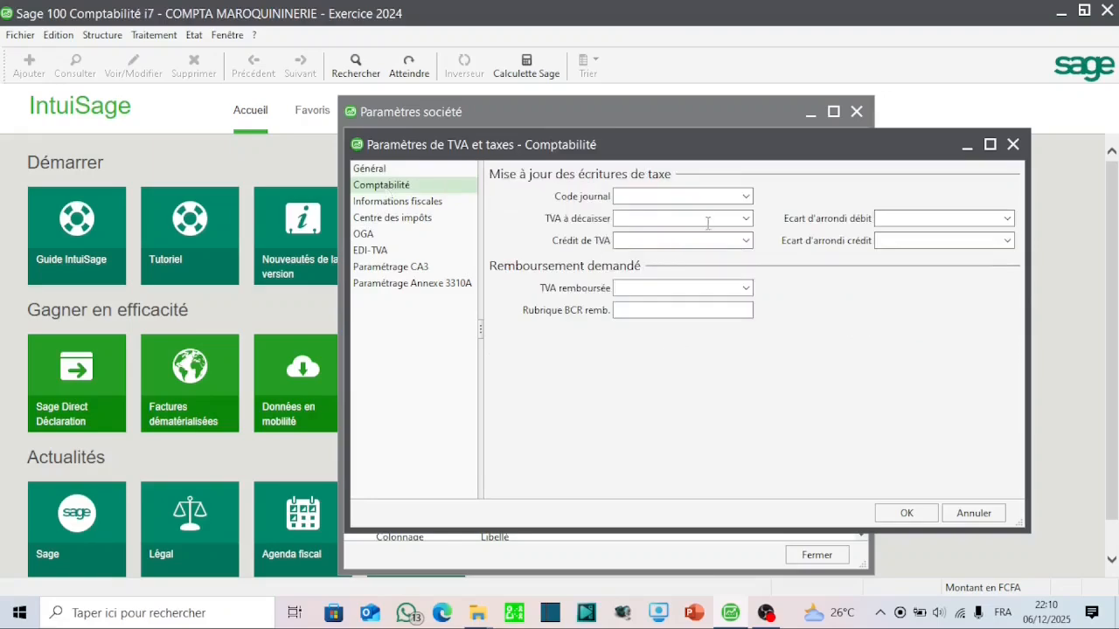
left_click(745, 197)
left_click(745, 196)
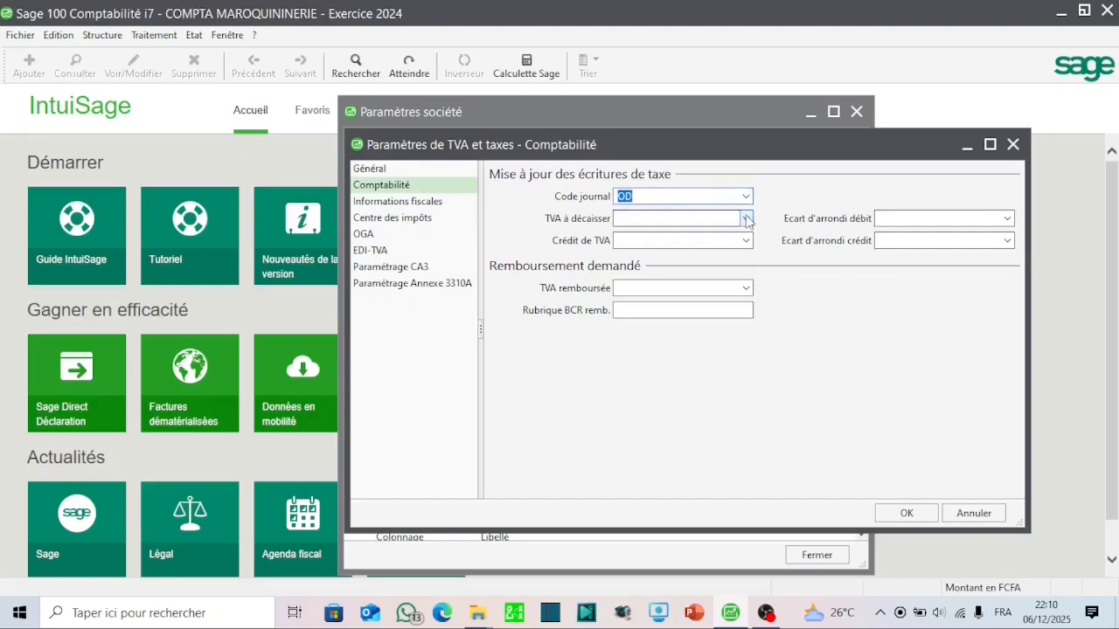
left_click(746, 219)
scroll(778, 580, "down", 2)
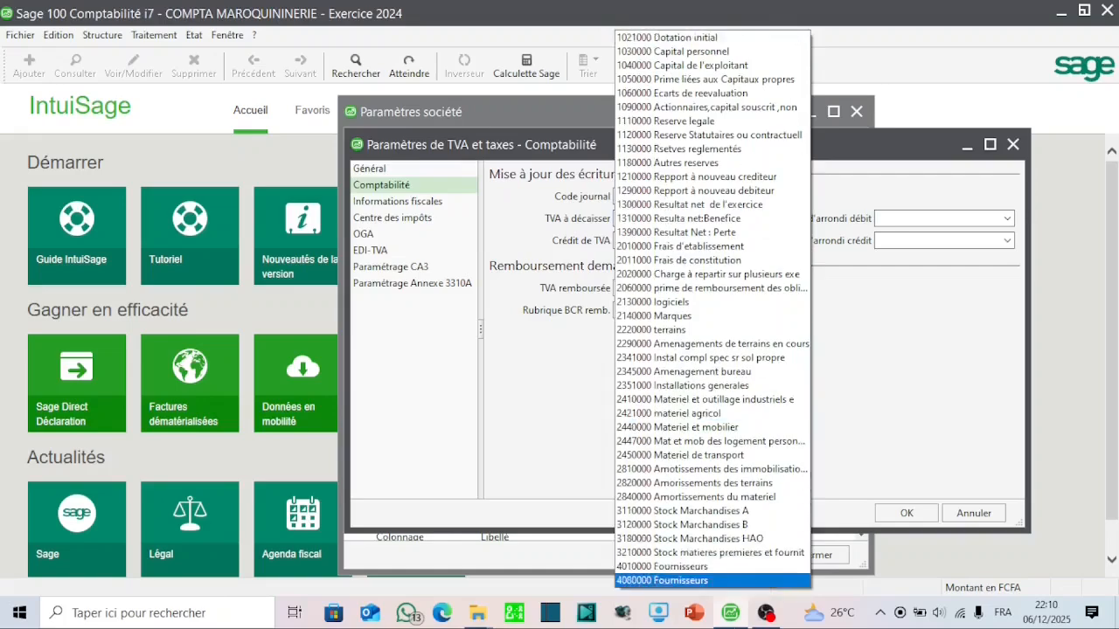
scroll(713, 580, "down", 2)
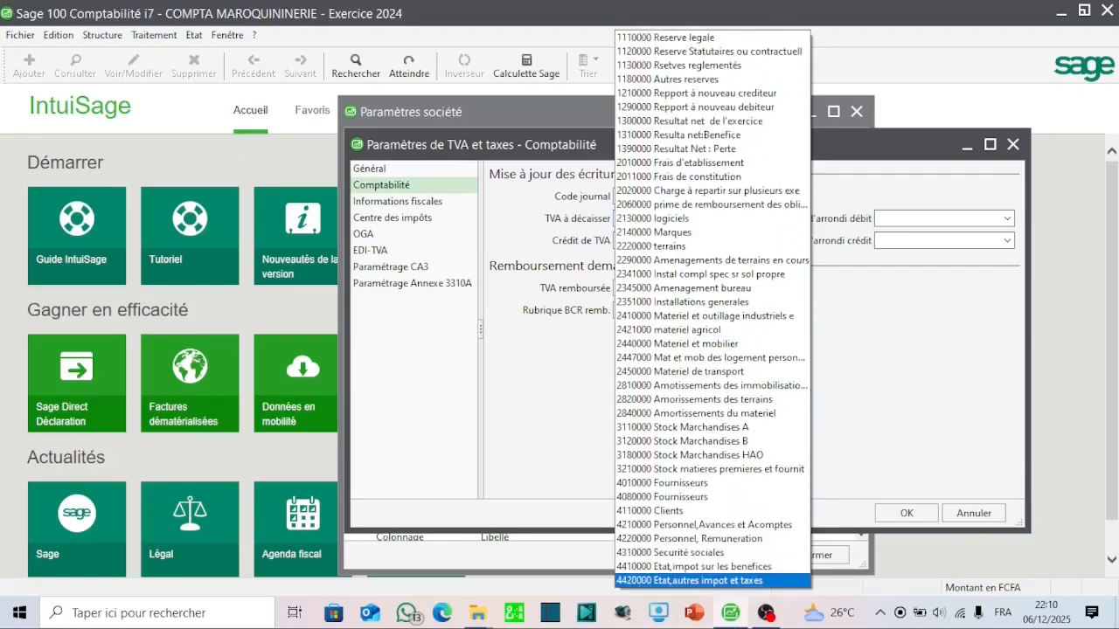
left_click(712, 581)
Step: Set the Crédit de TVA account to 4449000 and the TVA remboursée account to 4441000
left_click(745, 241)
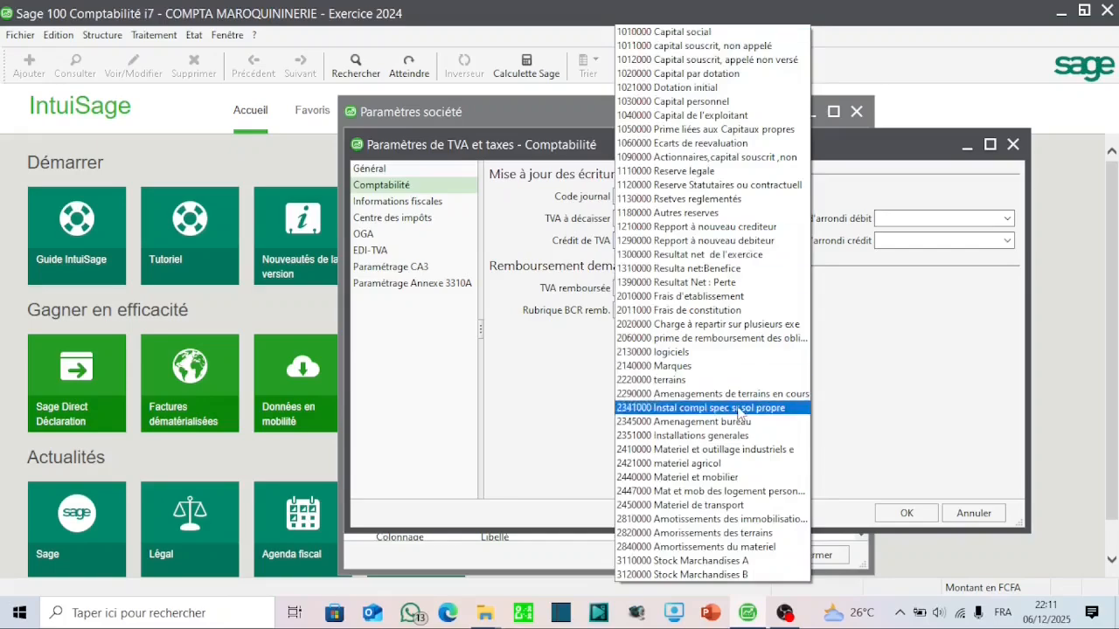
scroll(712, 577, "down", 1)
scroll(713, 577, "down", 5)
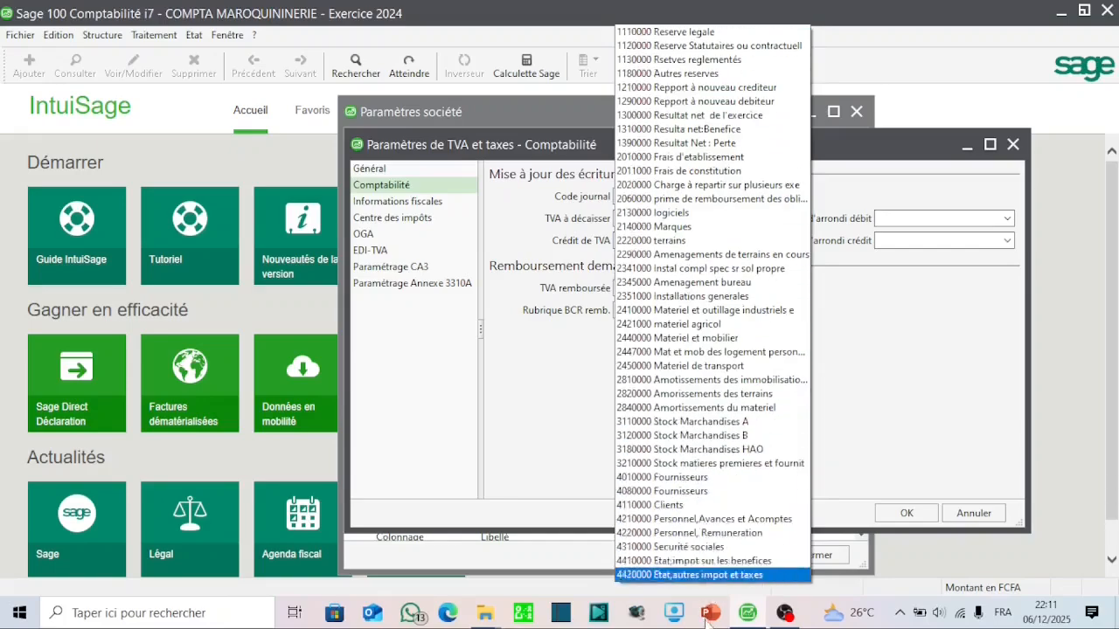
left_click(712, 574)
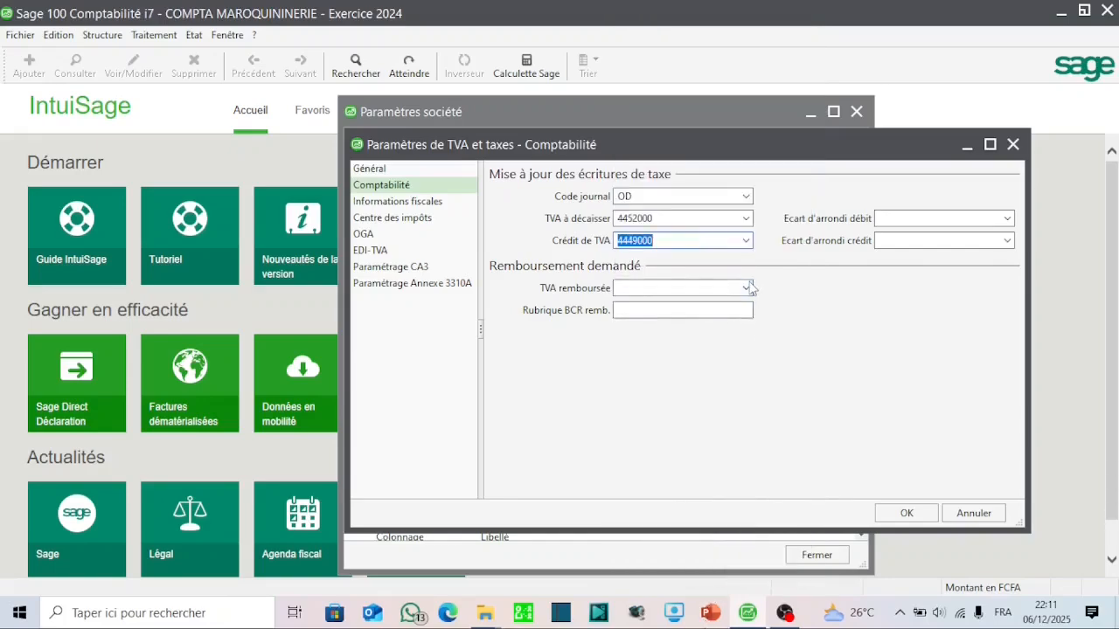
left_click(749, 291)
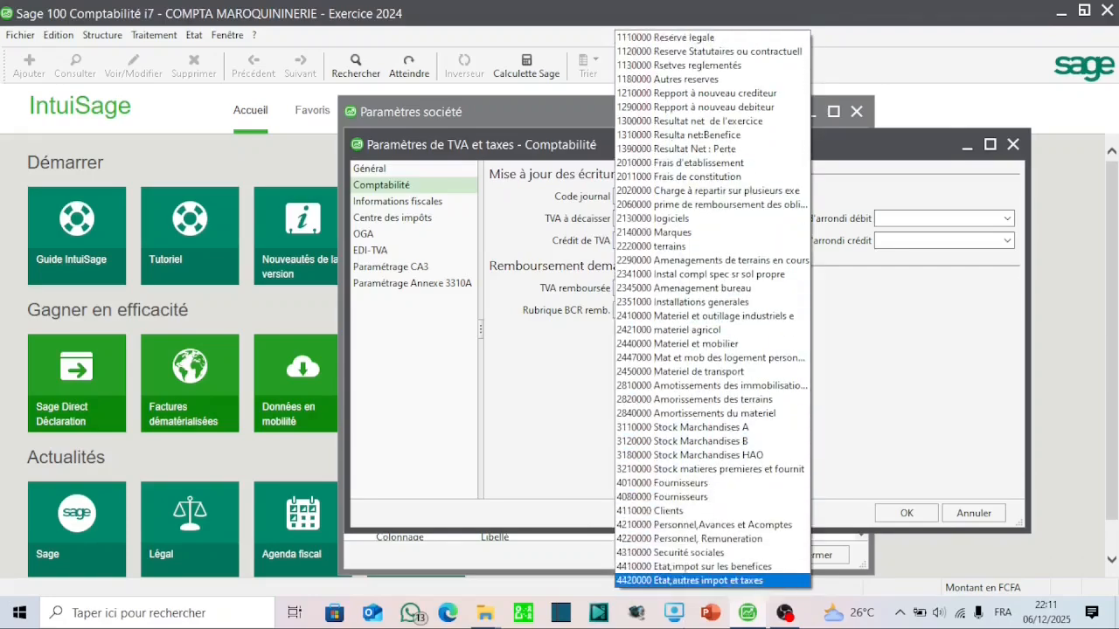
left_click(665, 580)
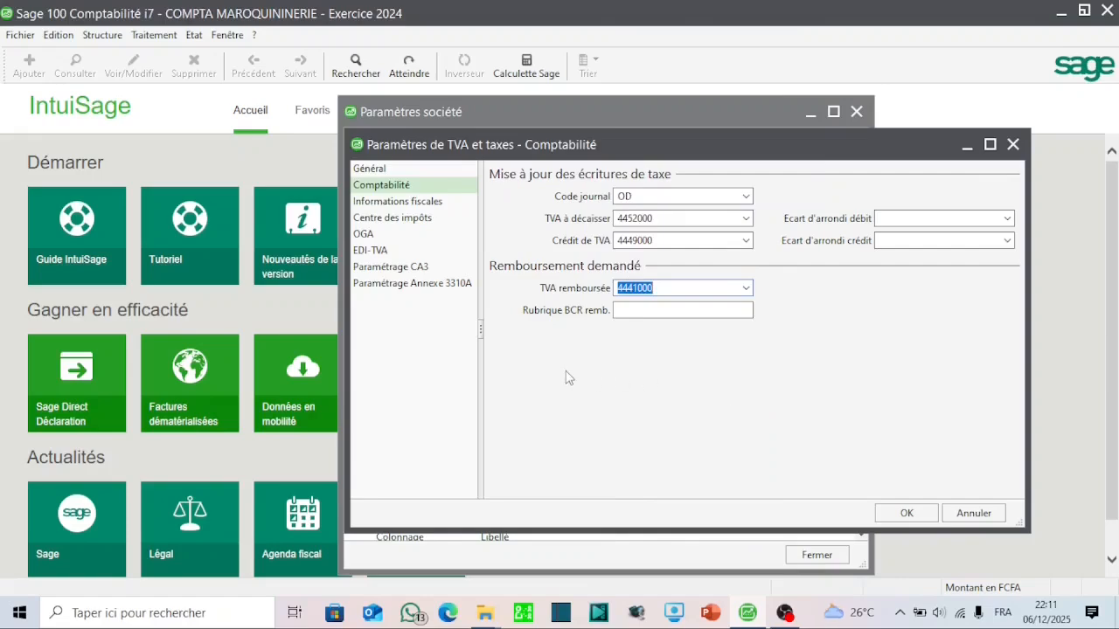
Step: Check the tax regime options in the fiscal information, keep Réel normal - CA3, then save the tax parameters and close the company settings
left_click(437, 206)
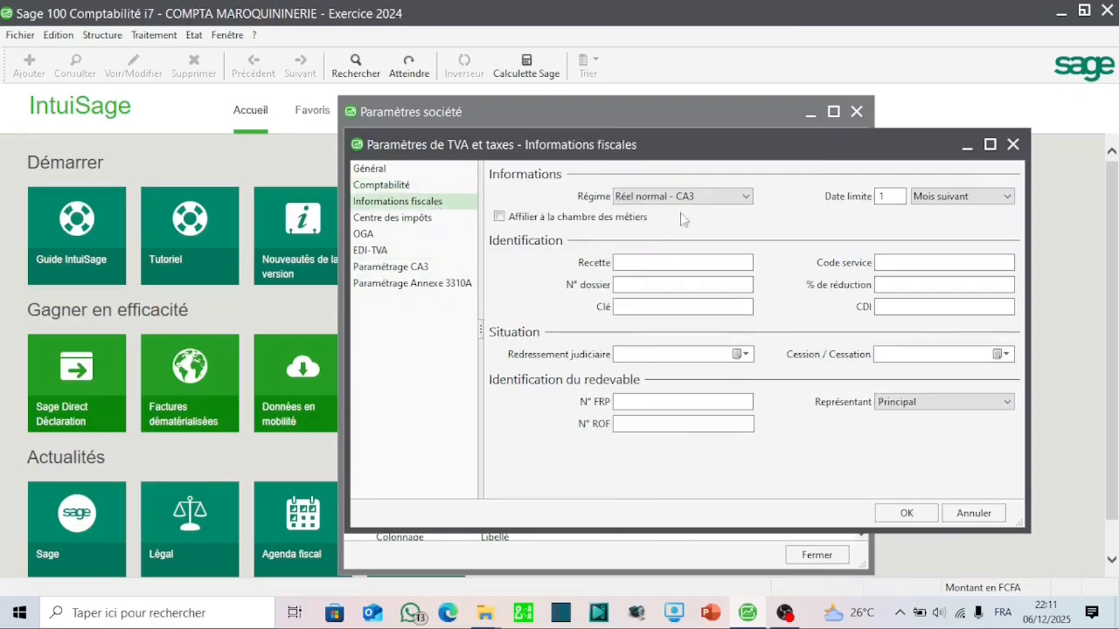
left_click(747, 197)
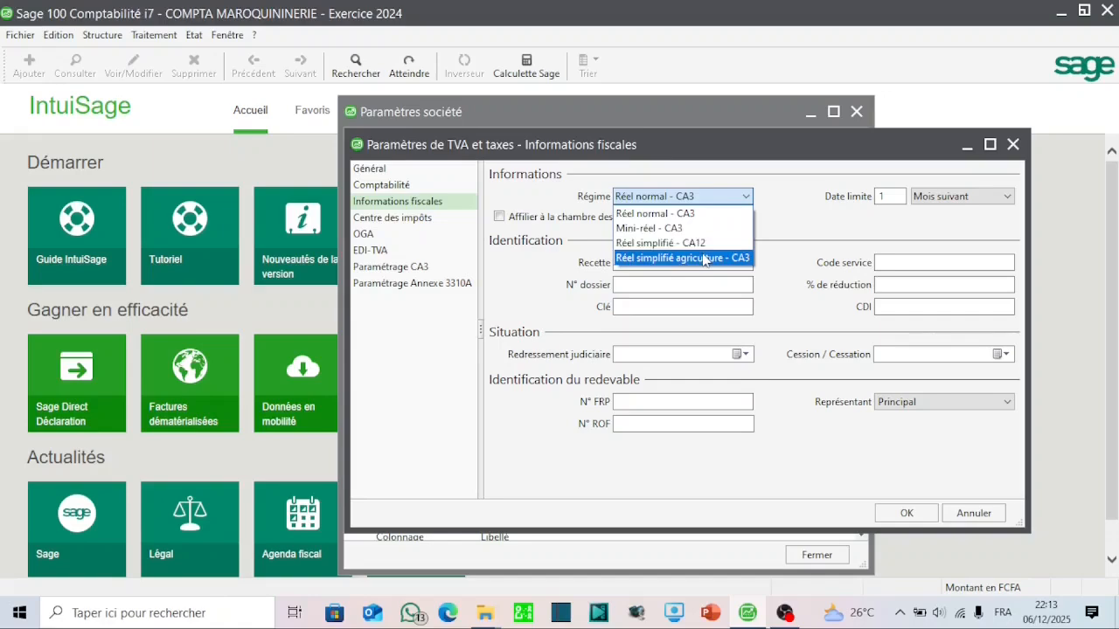
left_click(708, 360)
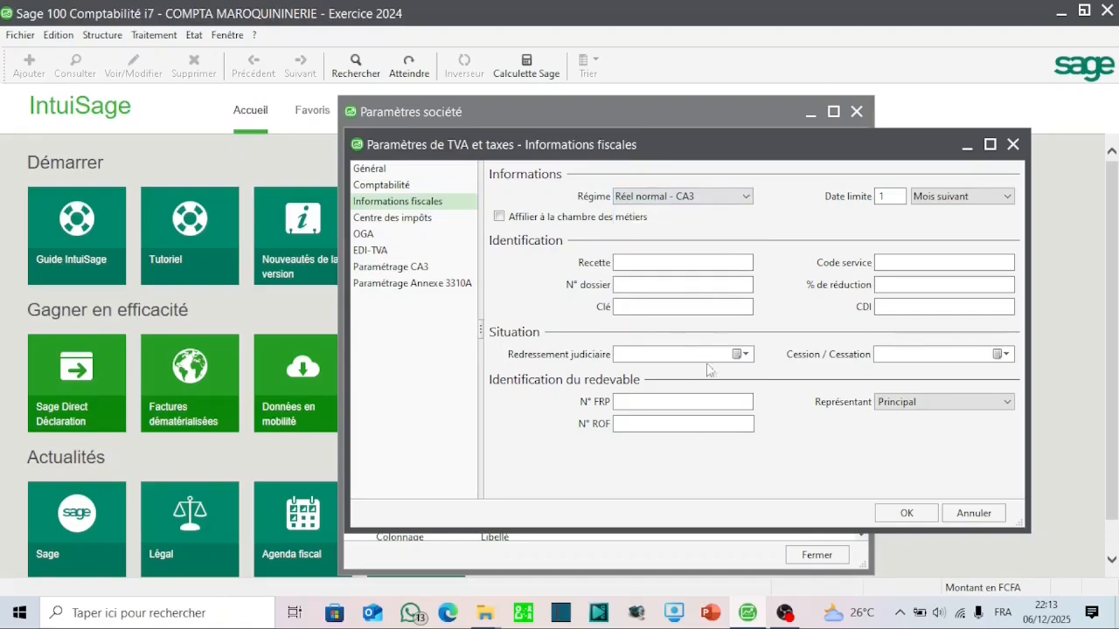
left_click(900, 513)
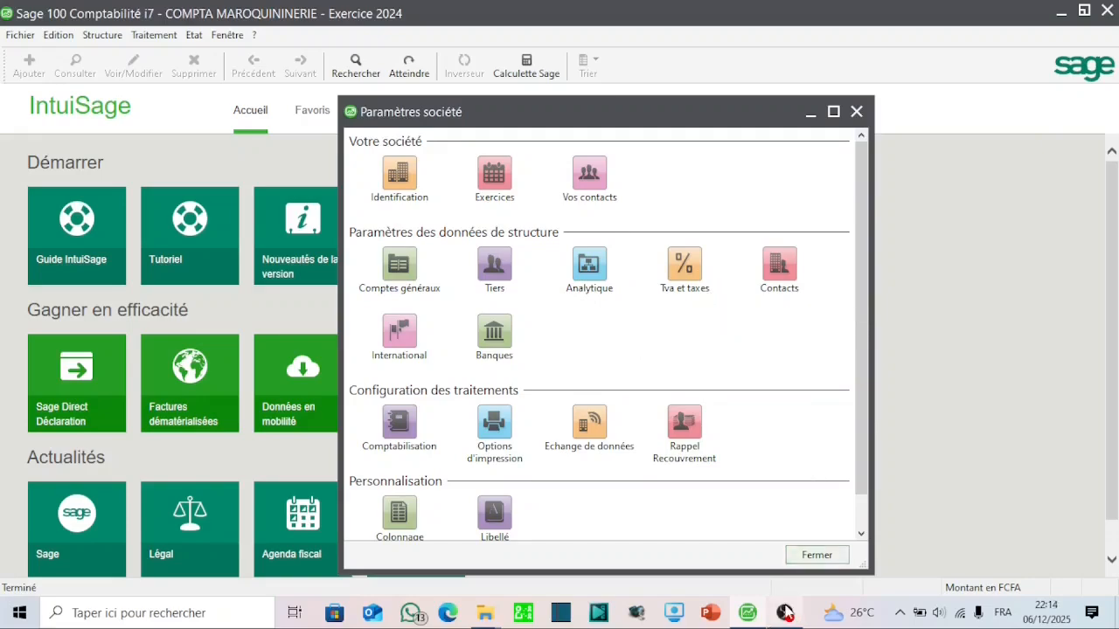
left_click(802, 554)
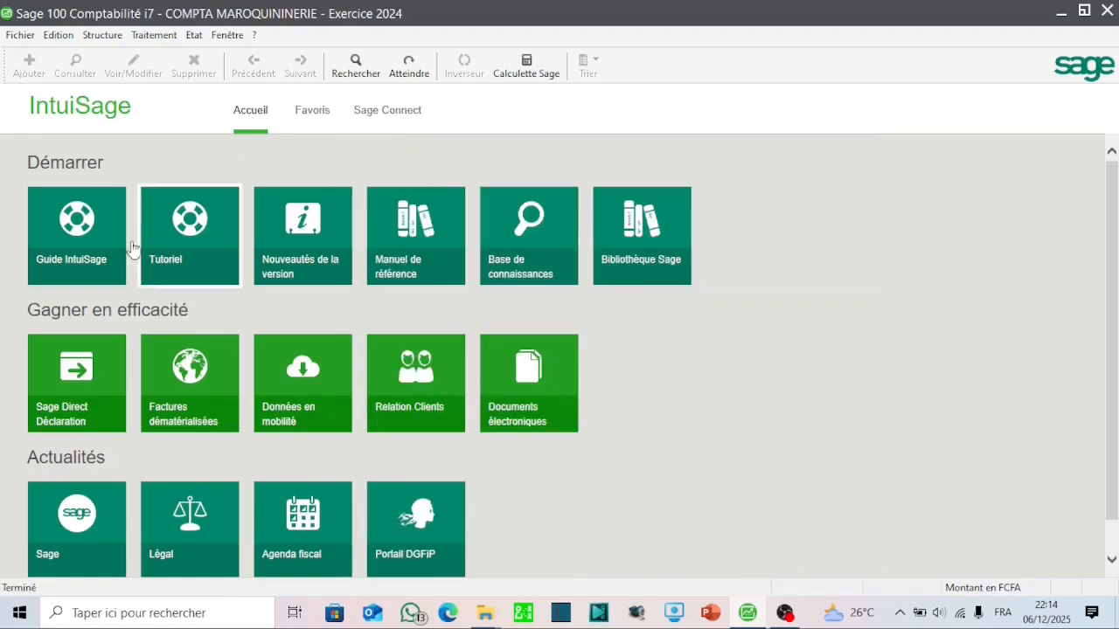
Step: Create a new tax rate with the code TRI and the title "TVA SUR IMMOBILISATION"
left_click(102, 35)
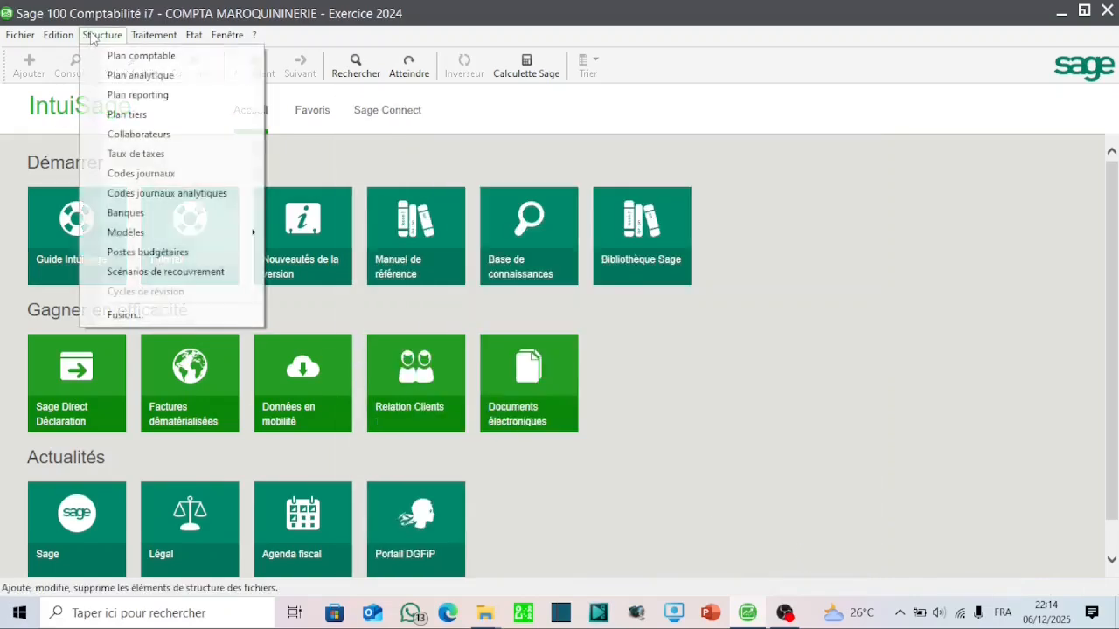
left_click(145, 157)
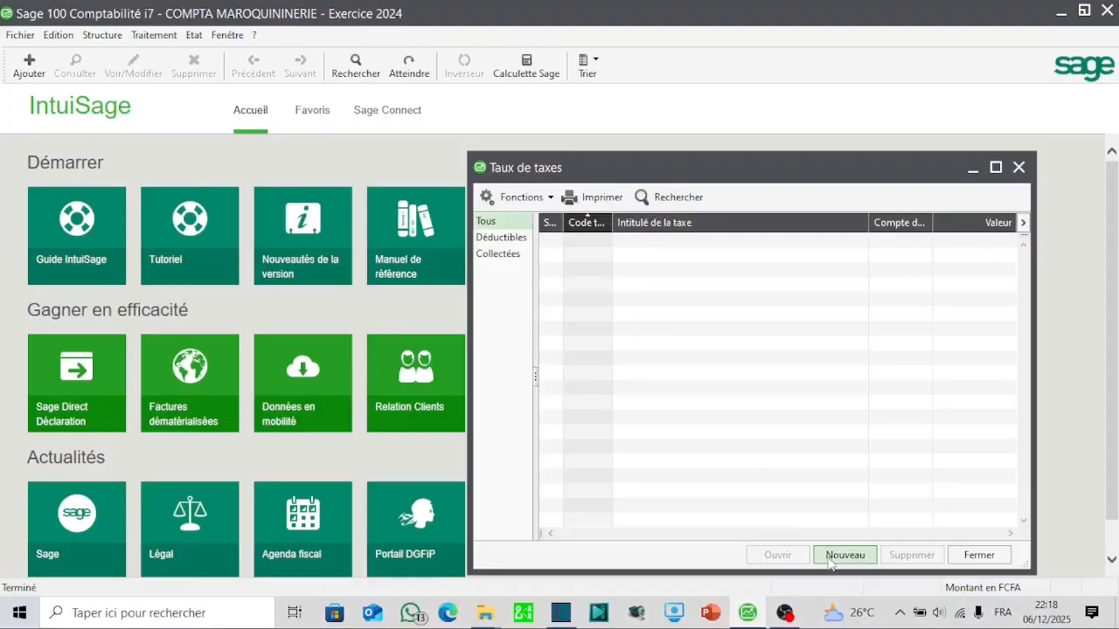
left_click(831, 557)
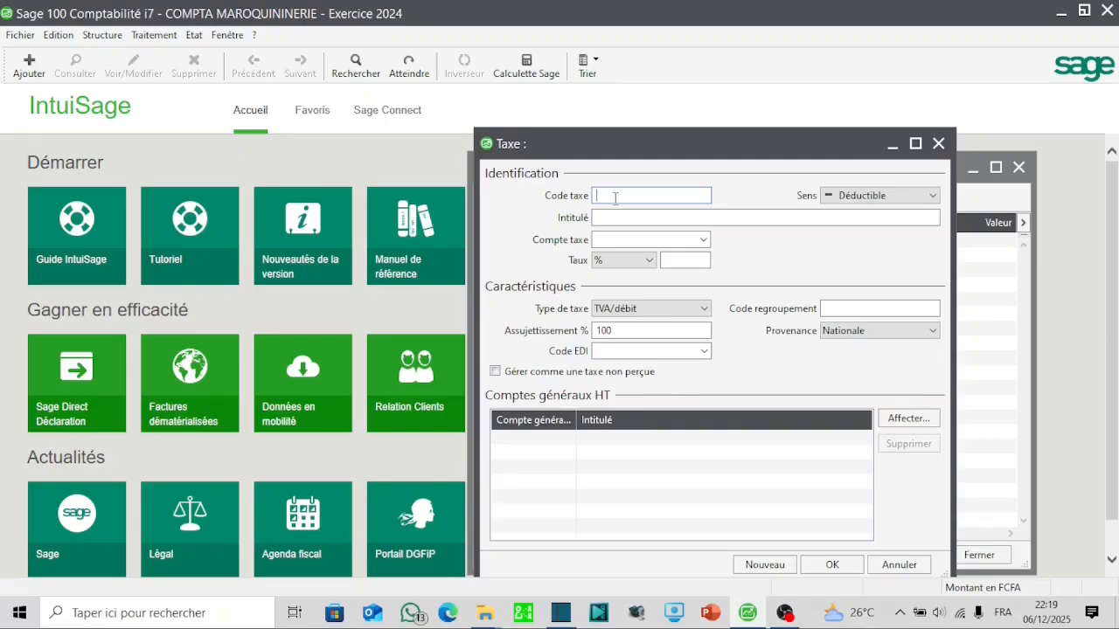
type("TRI")
left_click(615, 213)
type("TVA ")
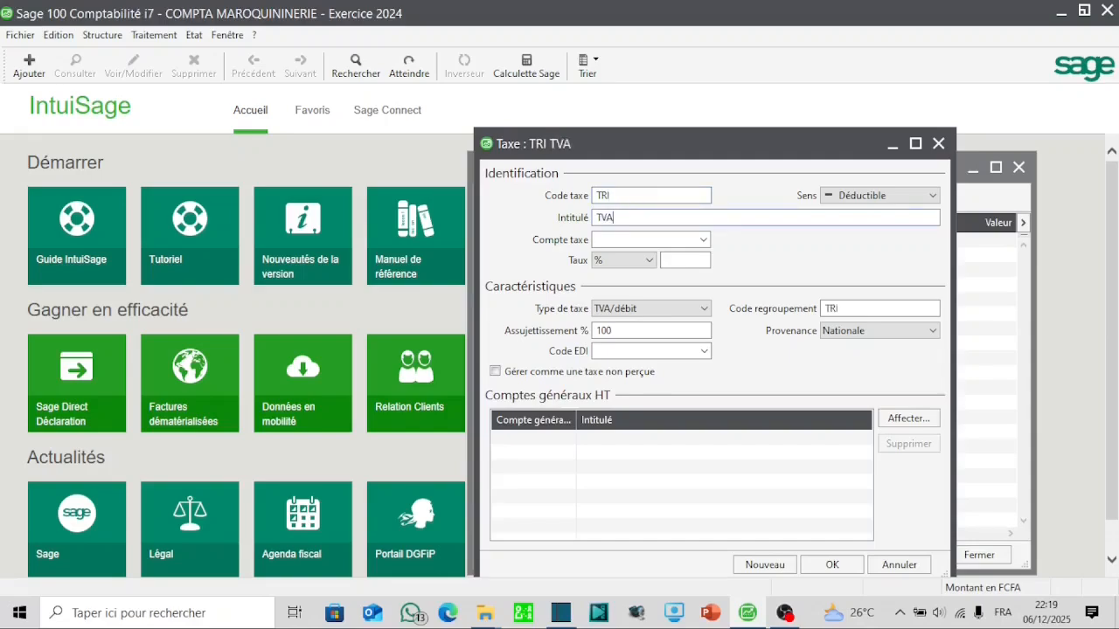
type(" SUR IMMOBILISATION")
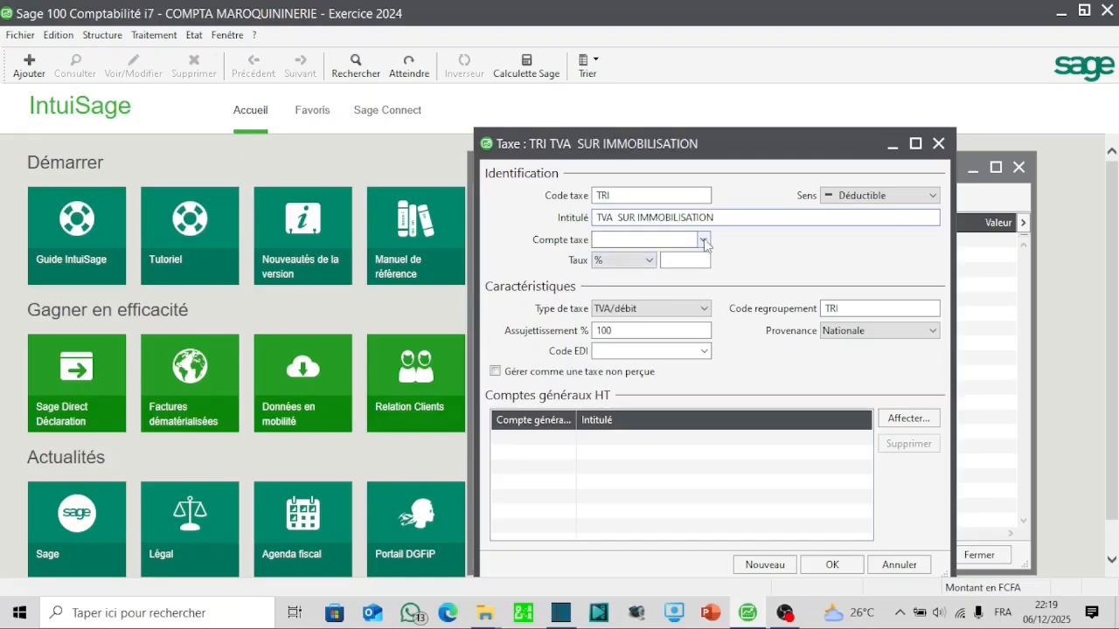
Step: Assign tax account 4451000 to the TRI tax, with an 18 % rate and the type TVA/débit
left_click(703, 239)
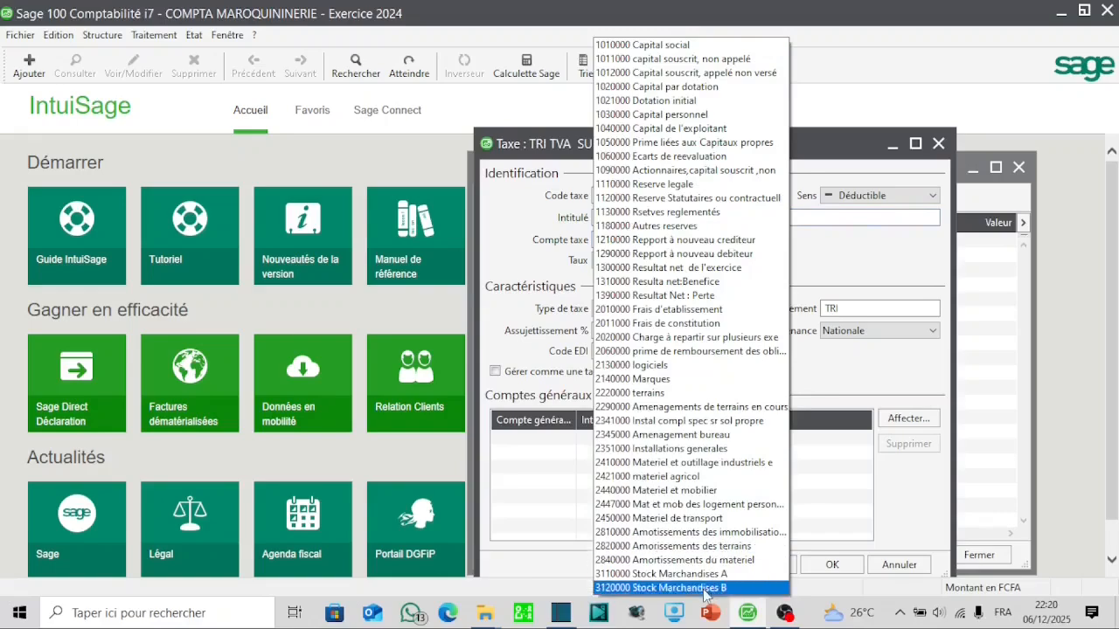
left_click(687, 261)
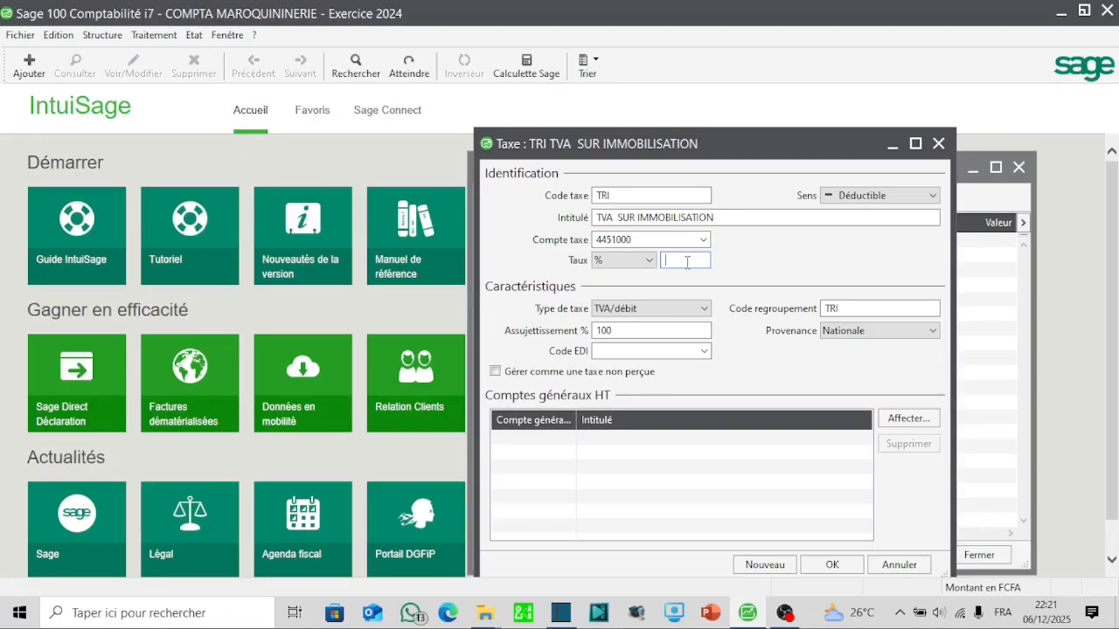
type("18")
left_click(705, 311)
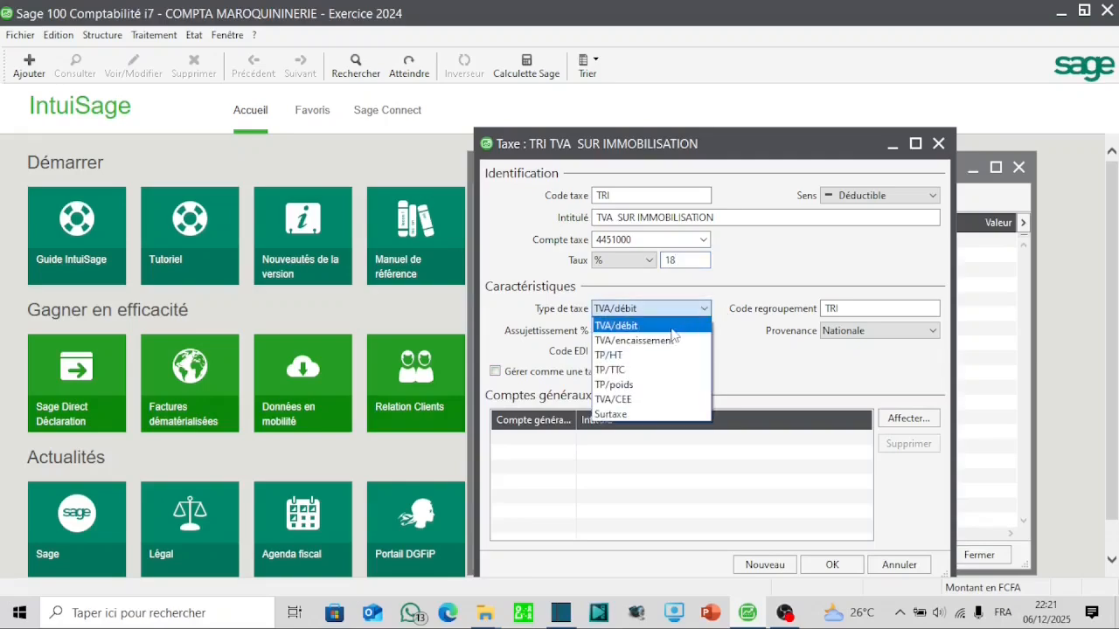
left_click(671, 329)
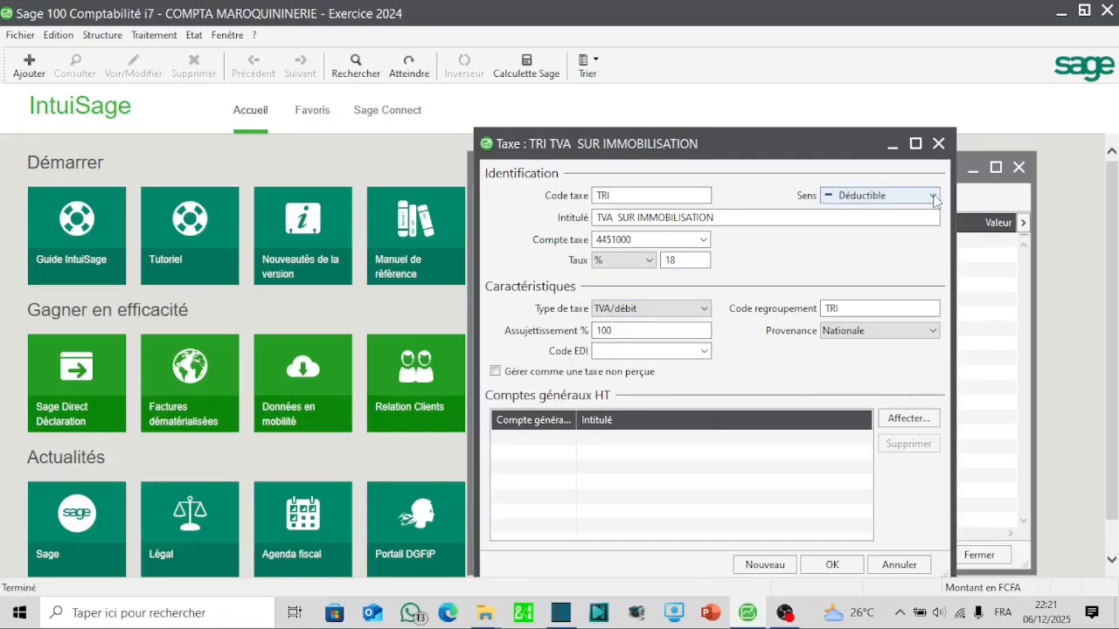
Step: Start assigning general accounts to the TRI tax, selecting 2130000 logiciels, 2140000 Marques, 2220000 terrains, 2290000 and 2341000
left_click(905, 420)
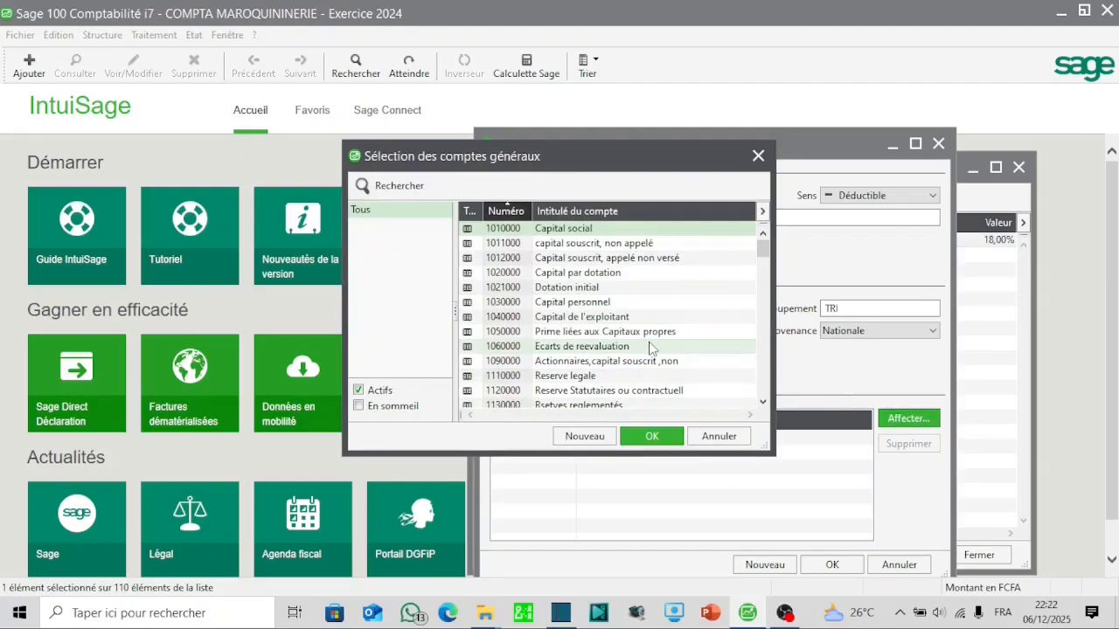
scroll(648, 348, "down", 7)
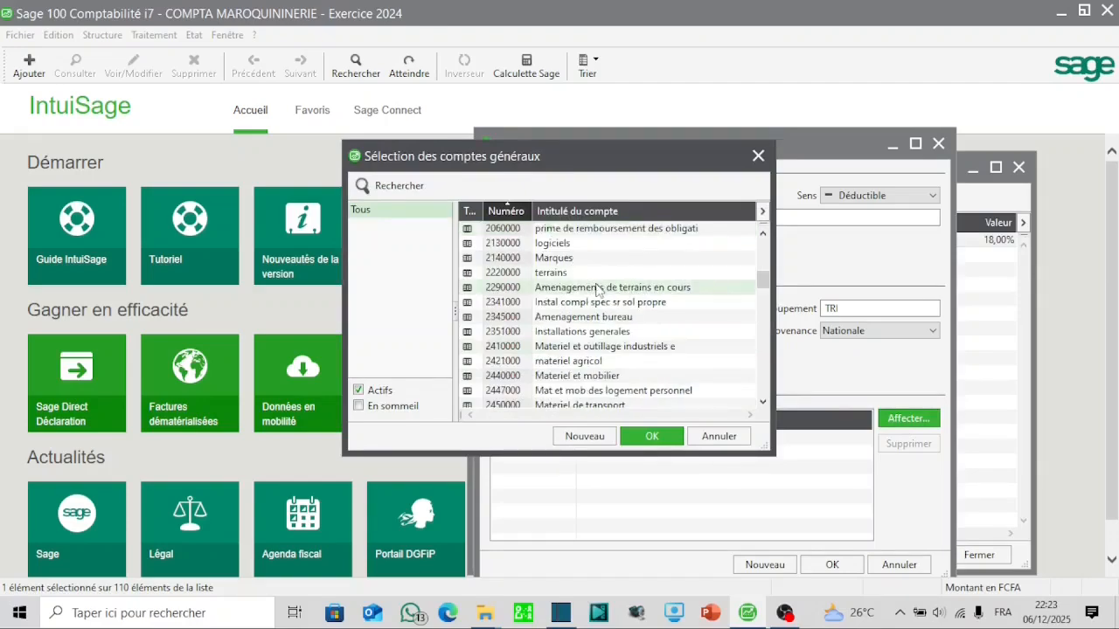
left_click(557, 244)
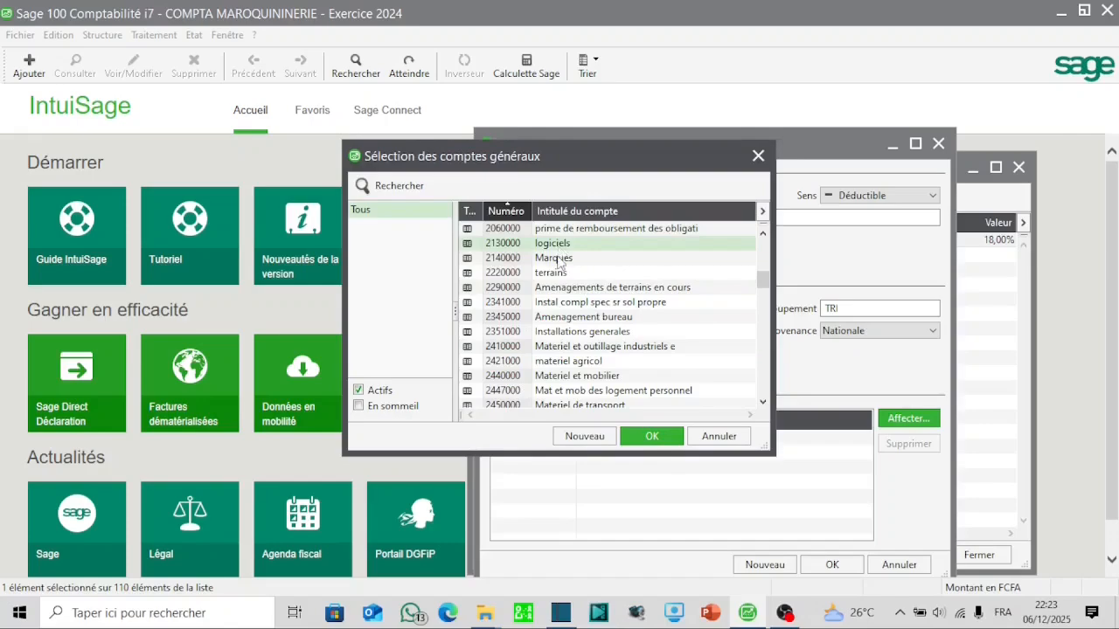
left_click(560, 258, "ctrl")
left_click(559, 274, "ctrl")
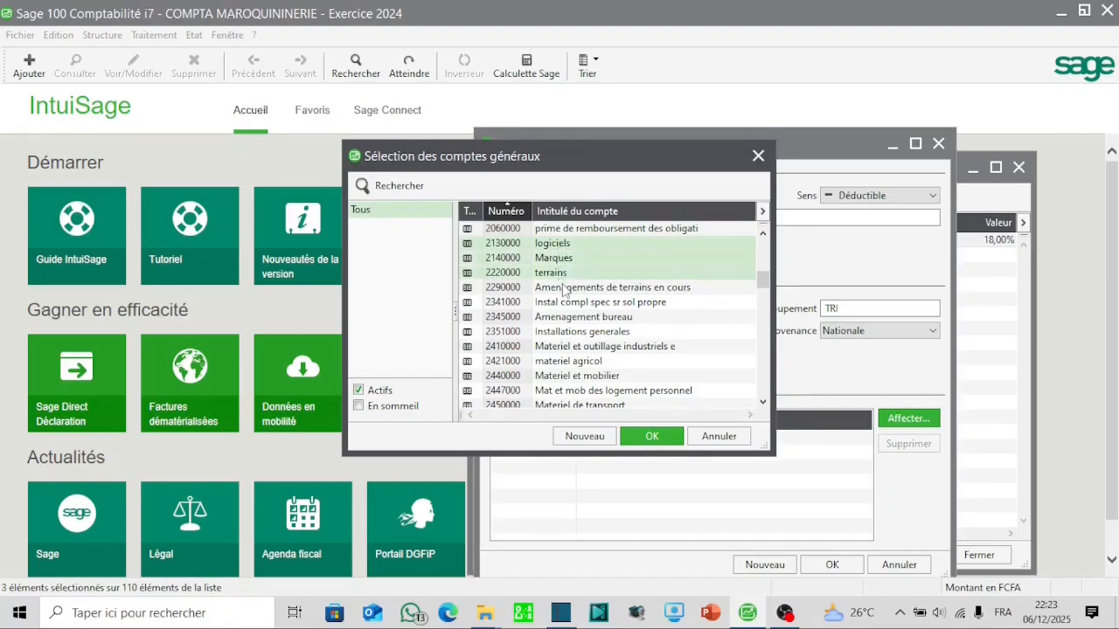
left_click(564, 288, "ctrl")
left_click(563, 304, "ctrl")
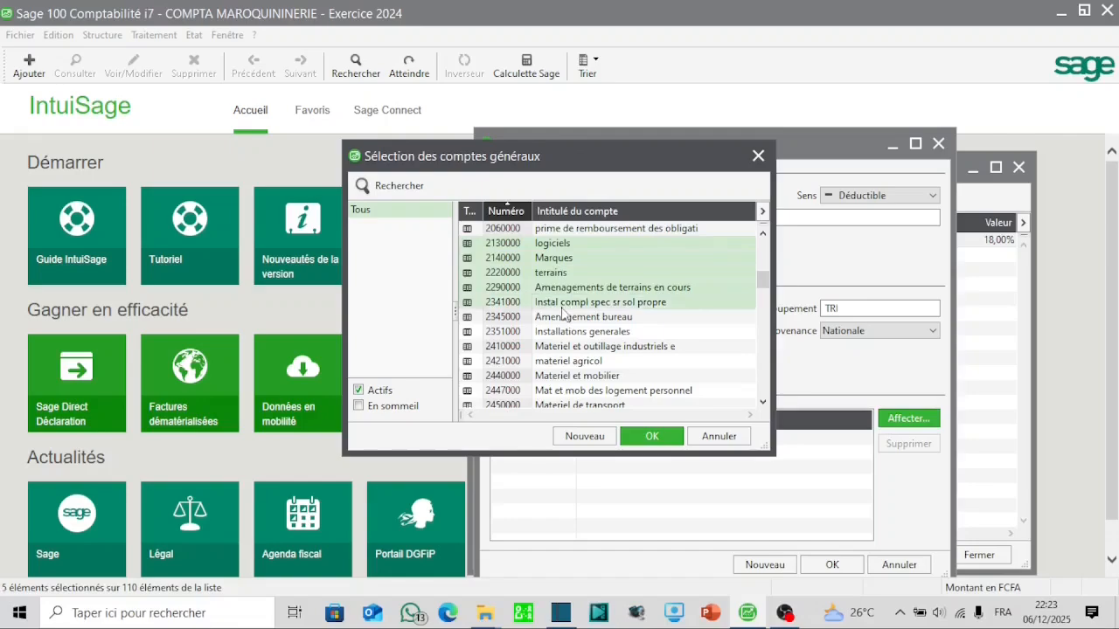
Step: Add accounts 2345000, 2351000, 2410000, 2421000, 2440000 and 2447000 to the TRI account selection
left_click(563, 332, "ctrl")
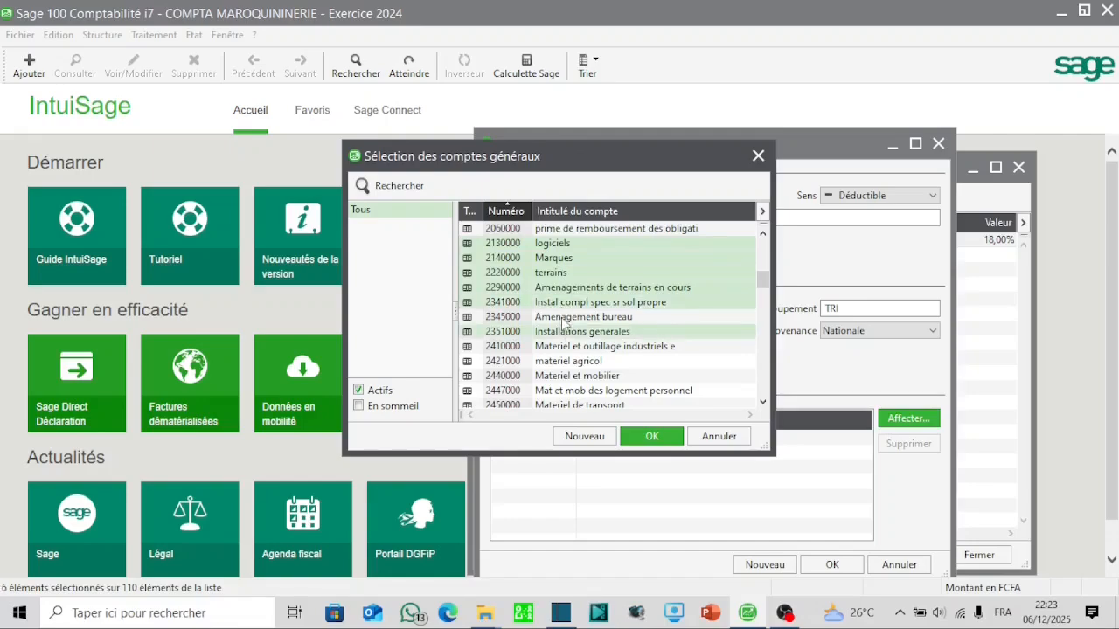
left_click(566, 318, "ctrl")
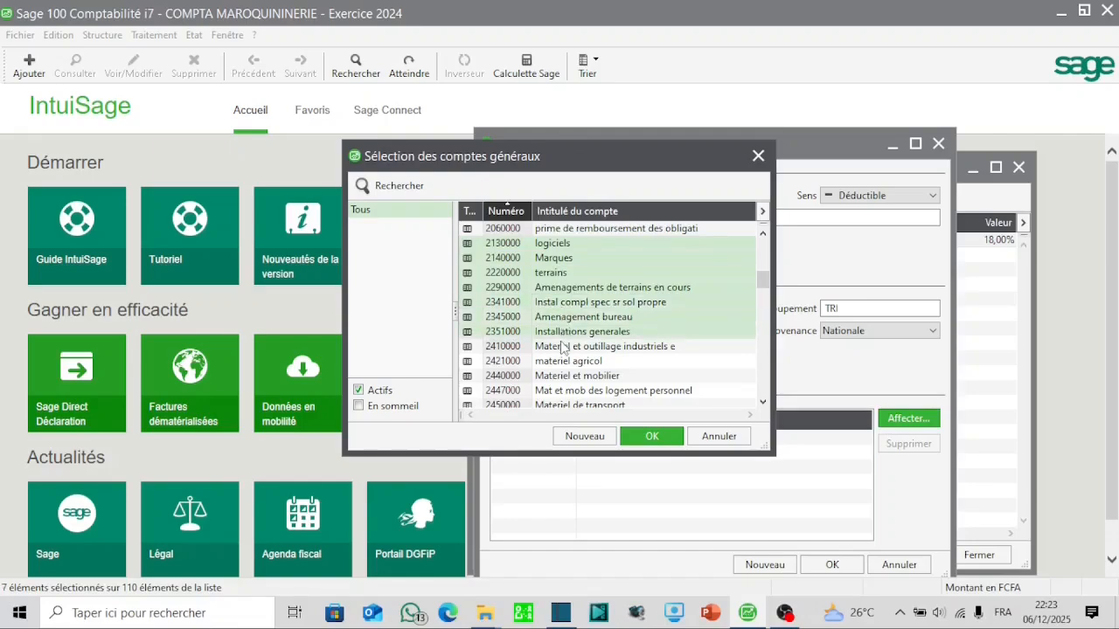
left_click(562, 346, "ctrl")
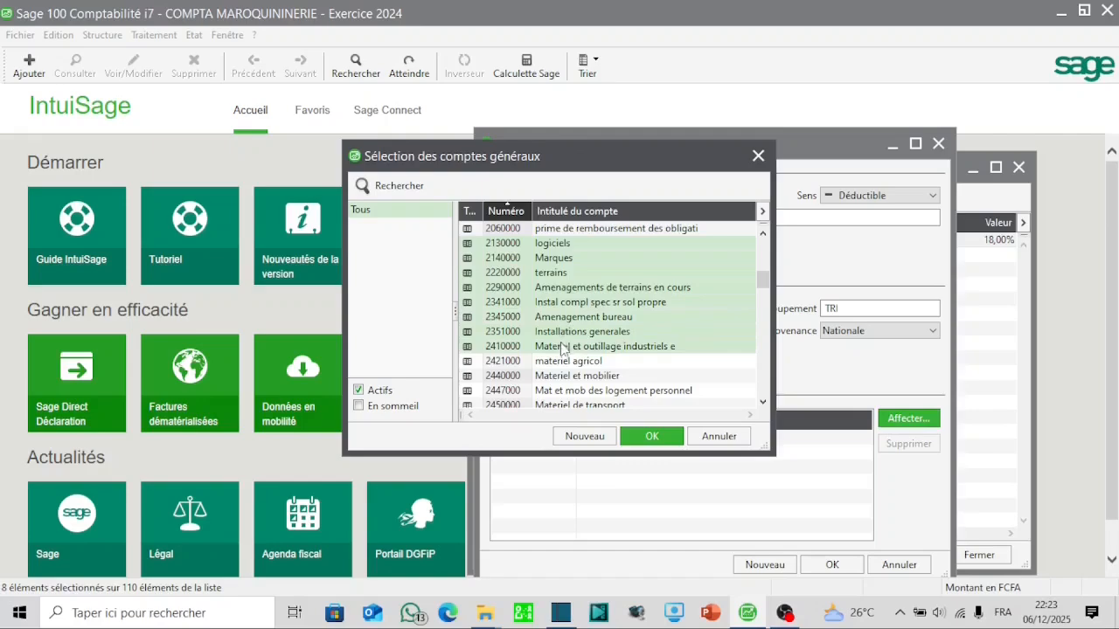
left_click(562, 364, "ctrl")
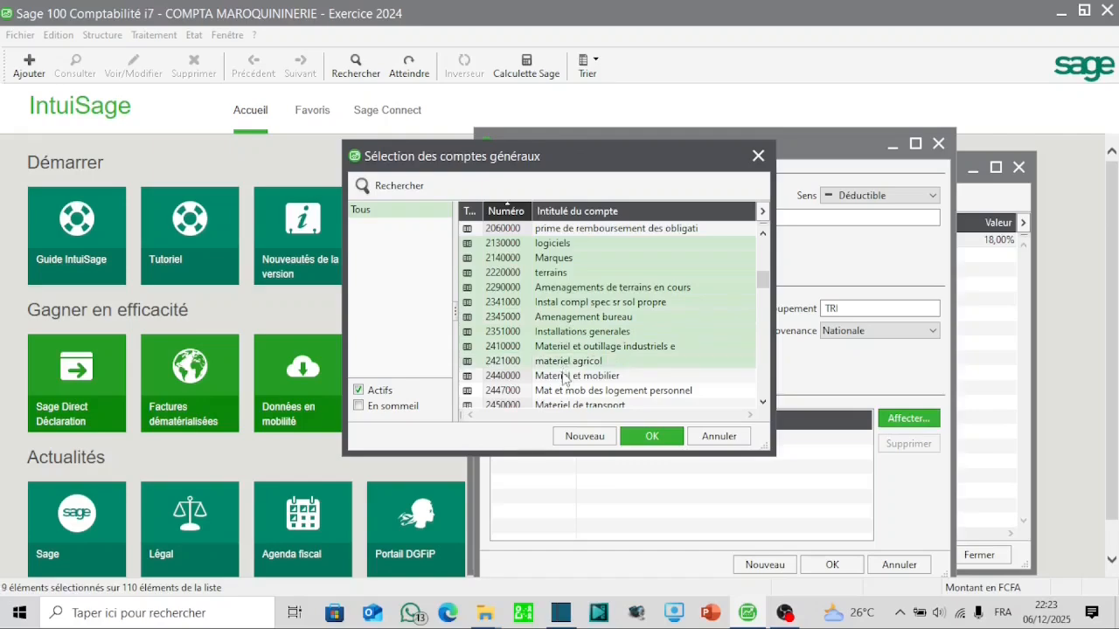
left_click(566, 376, "ctrl")
left_click(568, 393, "ctrl")
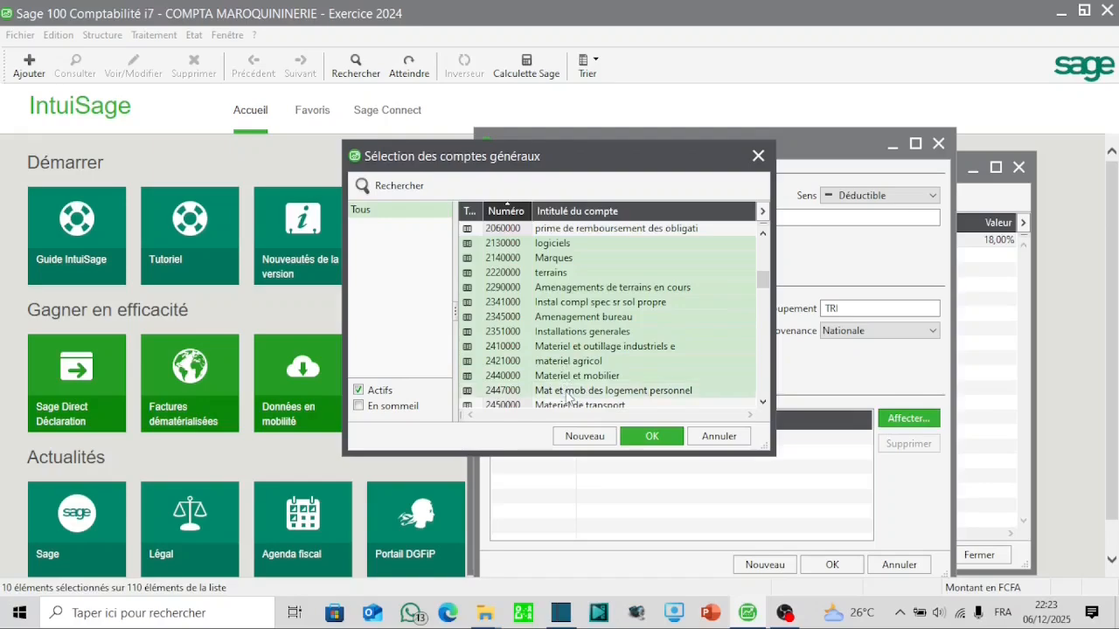
Step: Include account 2450000 Materiel de transport, confirm the account assignment and save the TRI tax
left_click(762, 402)
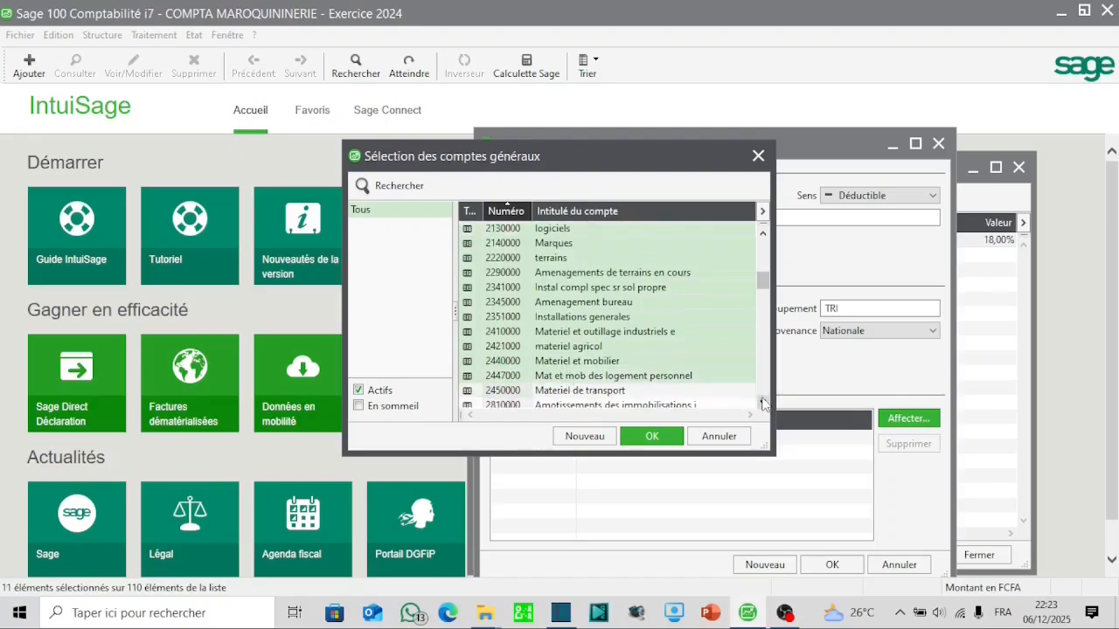
left_click(762, 402)
left_click(762, 402)
left_click(762, 402)
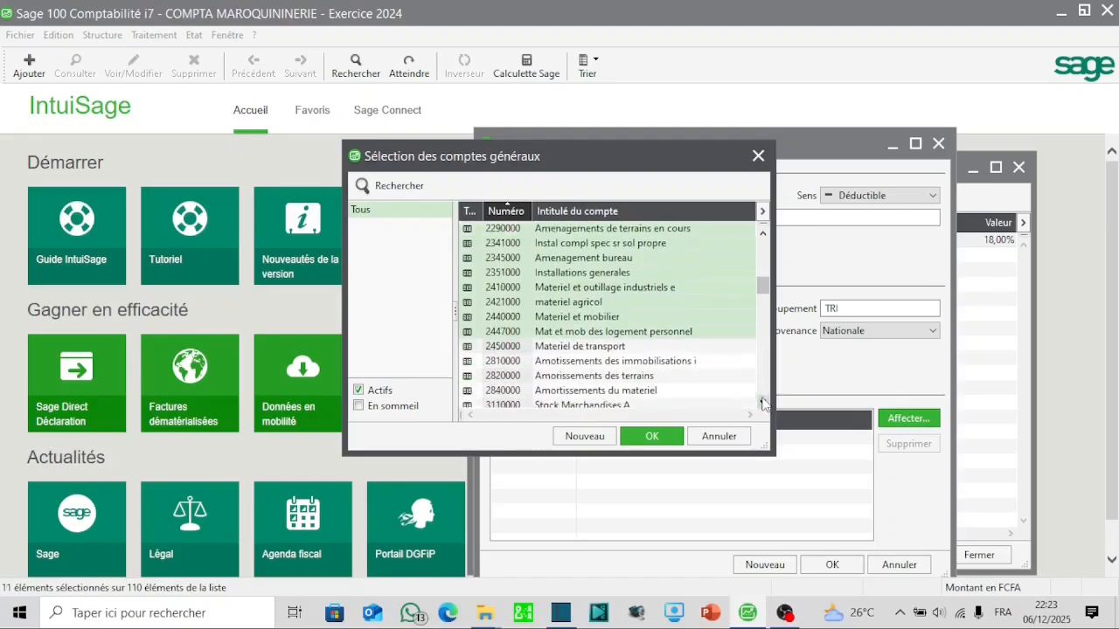
left_click(762, 402)
left_click(762, 402)
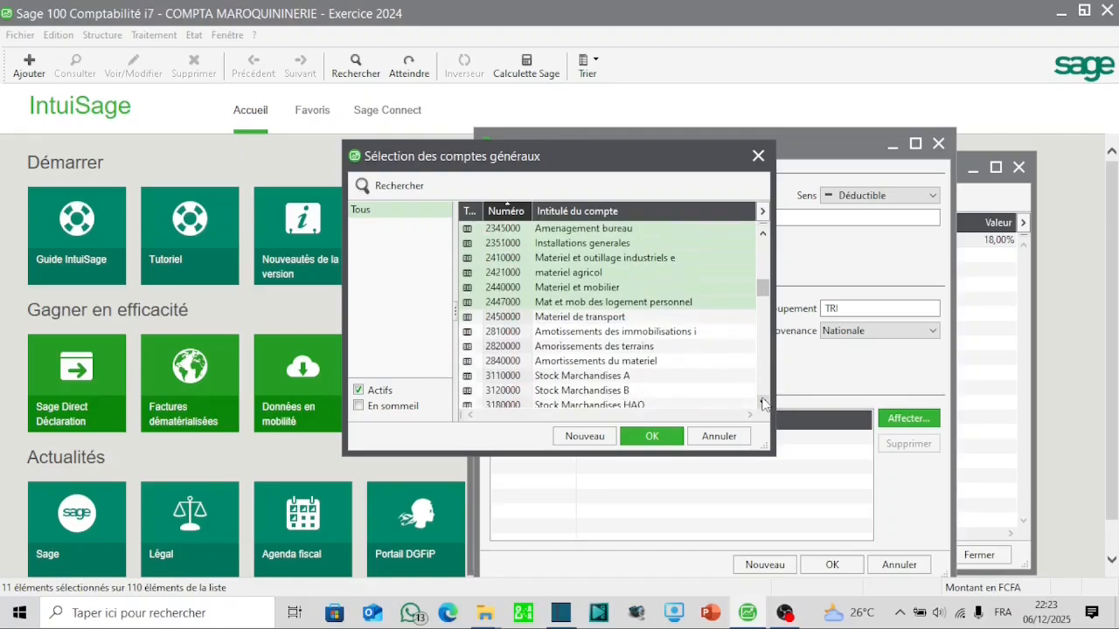
left_click(564, 318, "ctrl")
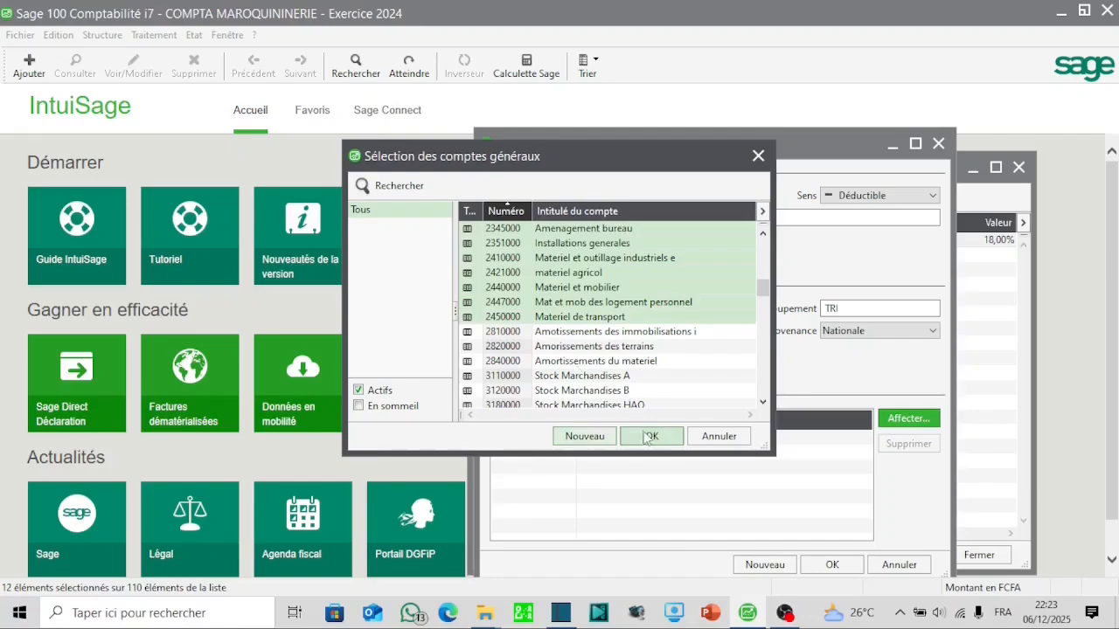
left_click(649, 436)
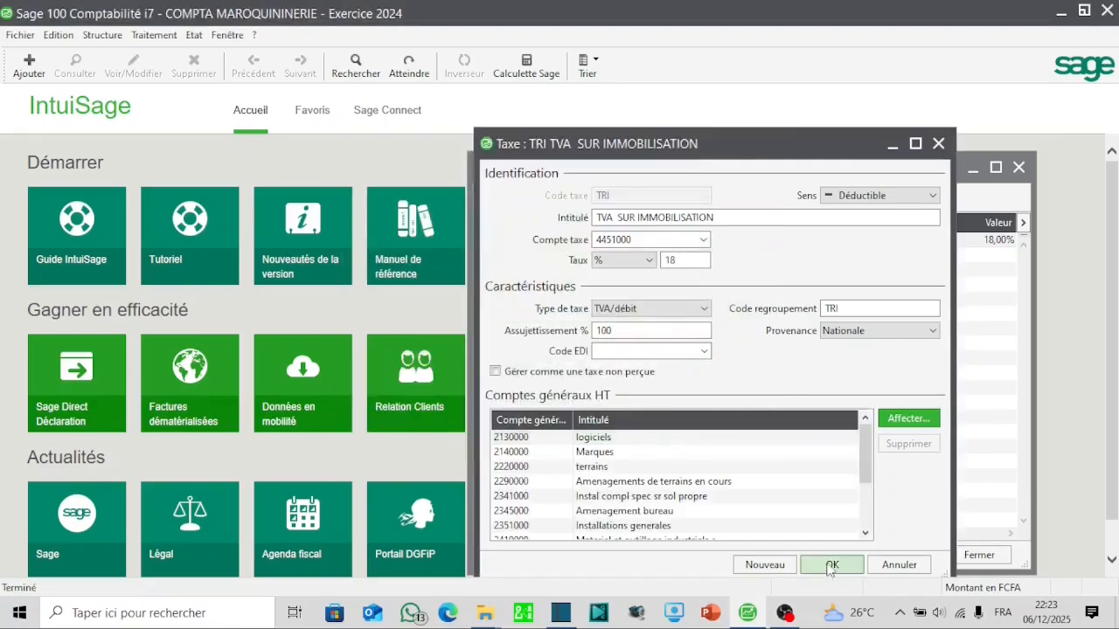
left_click(831, 565)
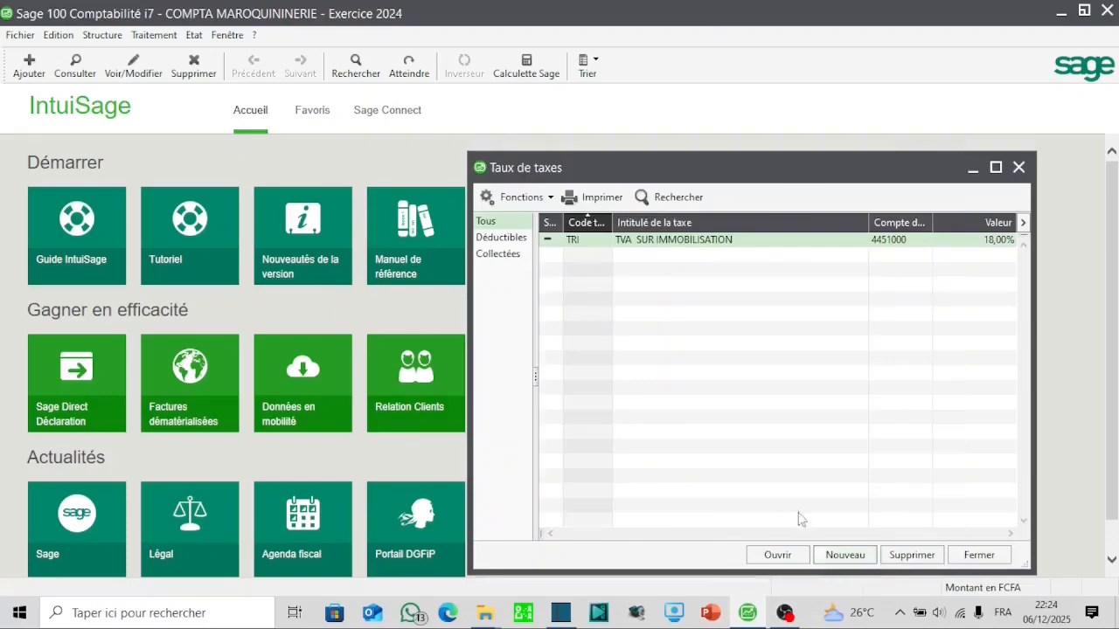
Step: Create a new tax rate with the code TRA and the title "TVA RECUPERABLE SUR ACHATS"
left_click(825, 561)
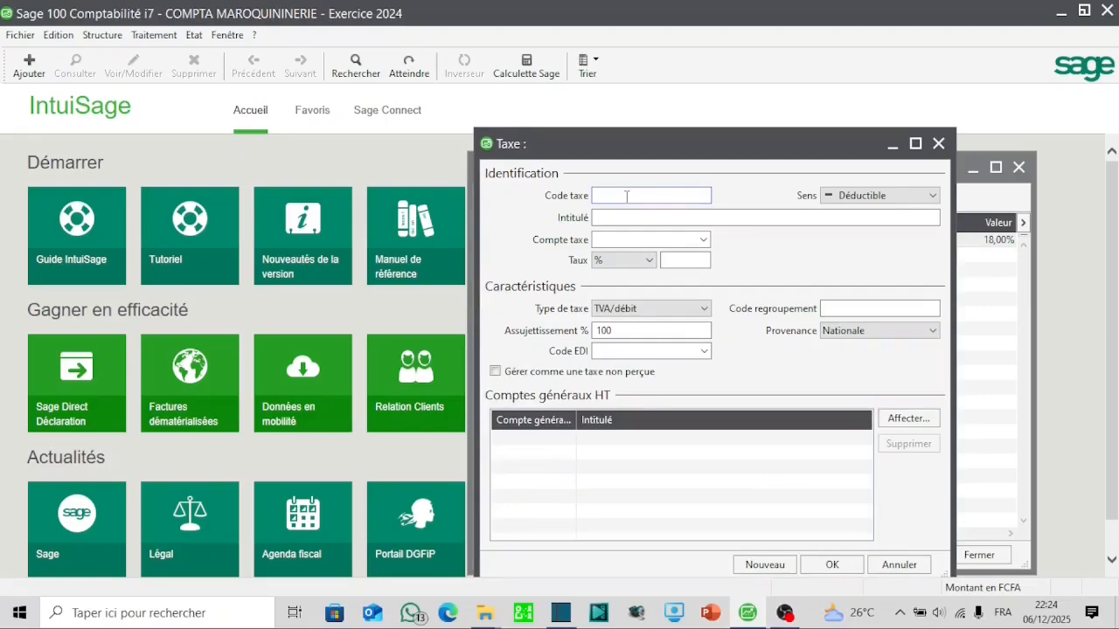
type("TR")
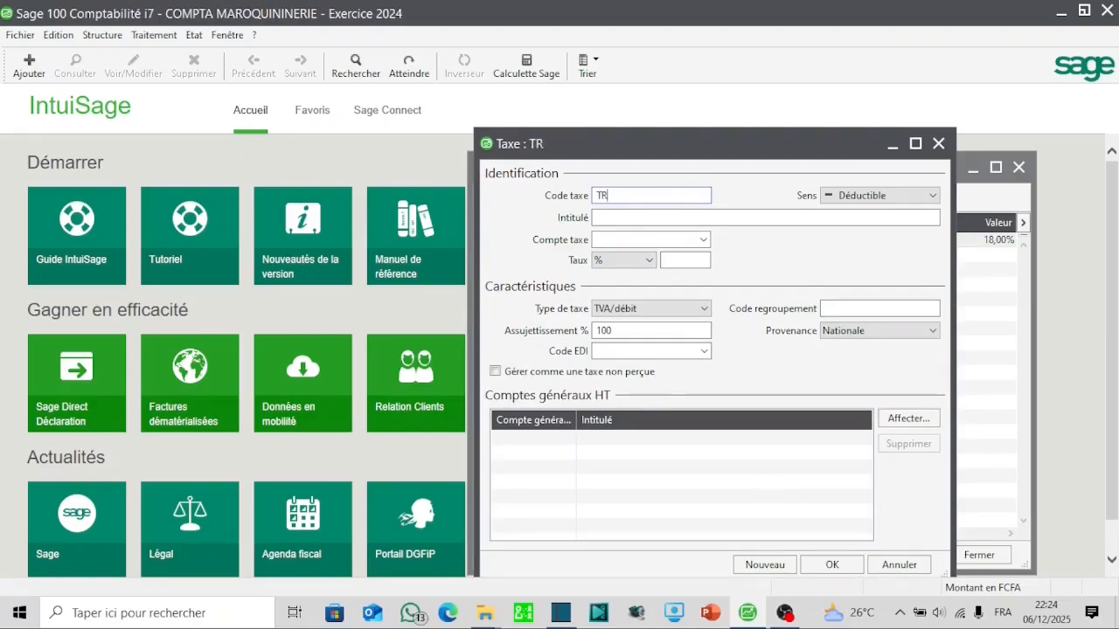
type("A")
left_click(615, 216)
type("TVA RECUPERABLE SUR ACHATS")
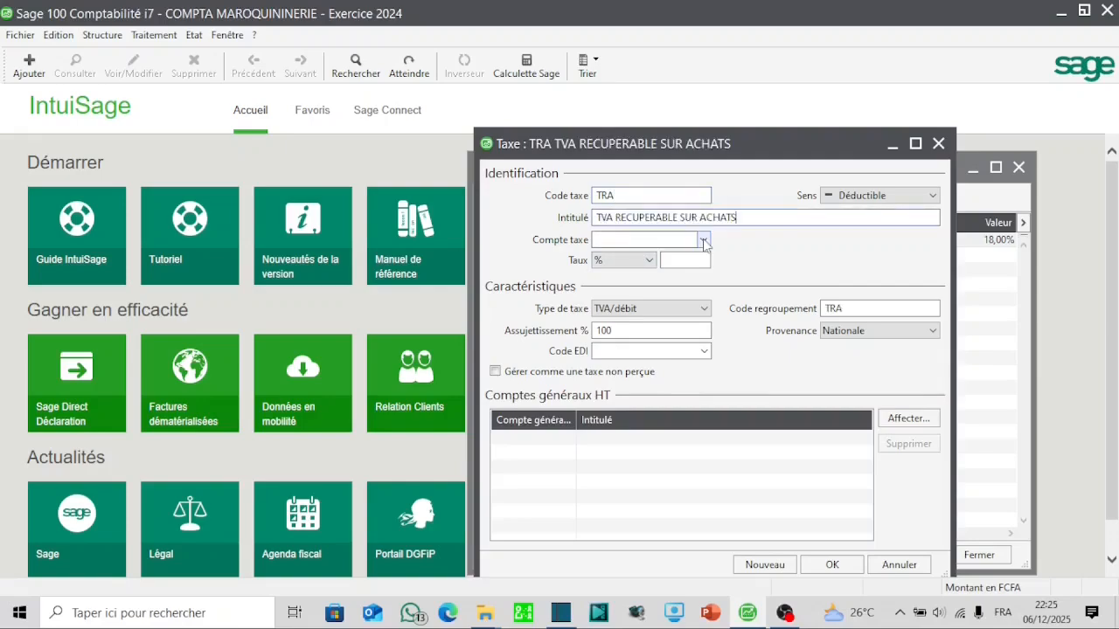
Step: Assign tax account 4452000 to the TRA tax with an 18 % rate, keeping the type TVA/débit and the direction Déductible
left_click(703, 239)
key("Down")
key("Down")
key("Down")
key("Down")
key("Down")
key("Down")
key("Down")
key("Down")
key("Down")
key("Down")
key("Down")
key("Down")
key("Down")
key("Down")
key("Down")
key("Down")
key("Down")
key("Down")
key("Down")
key("Down")
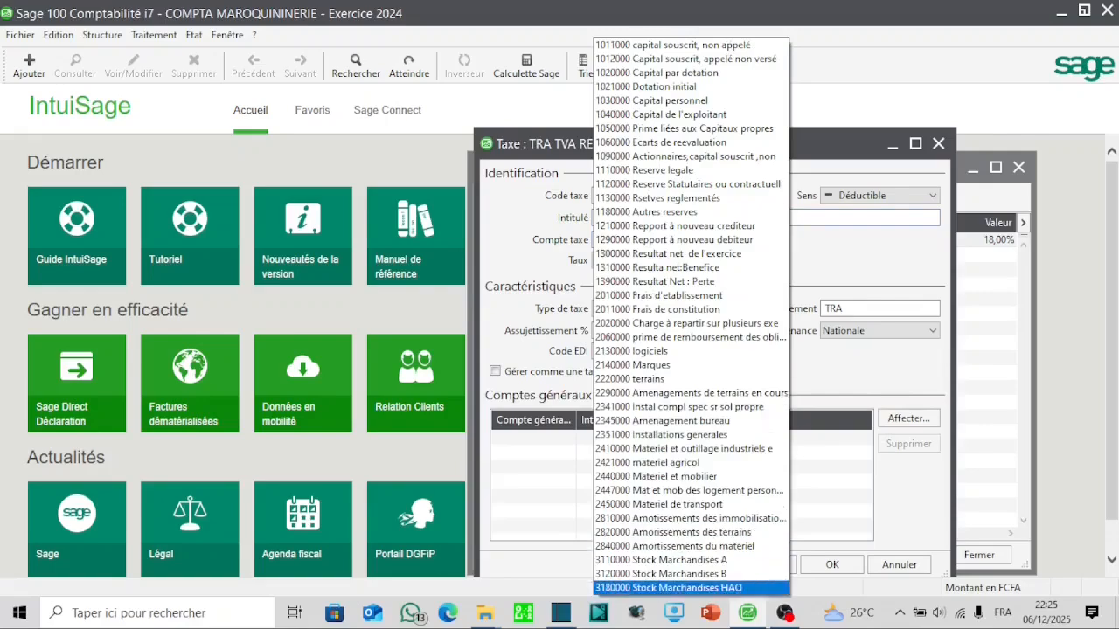
left_click(684, 260)
type("18")
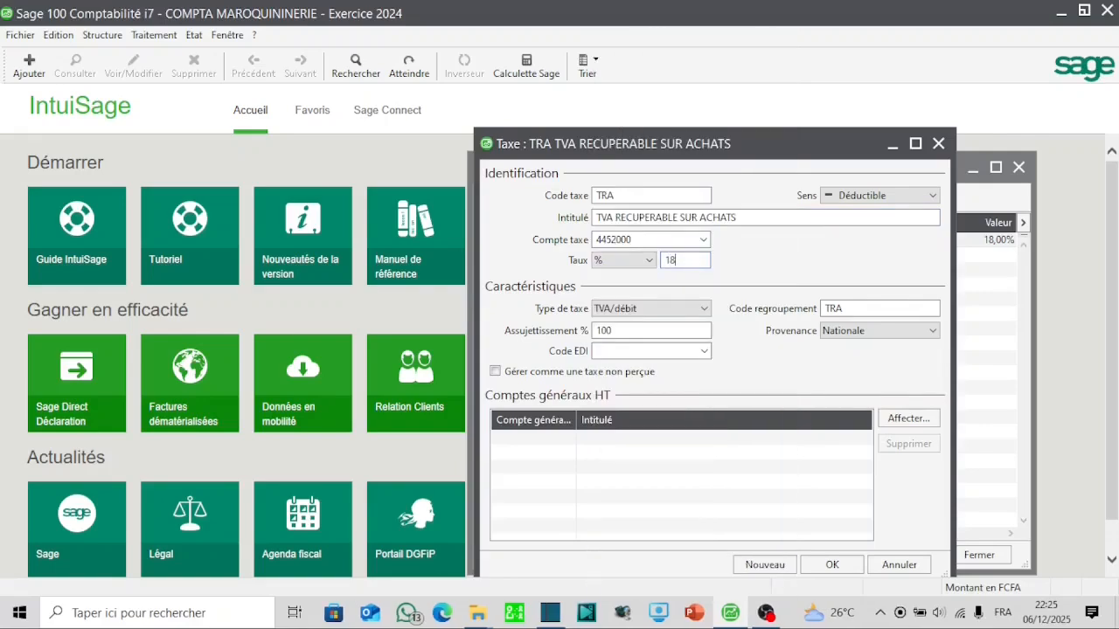
key("Tab")
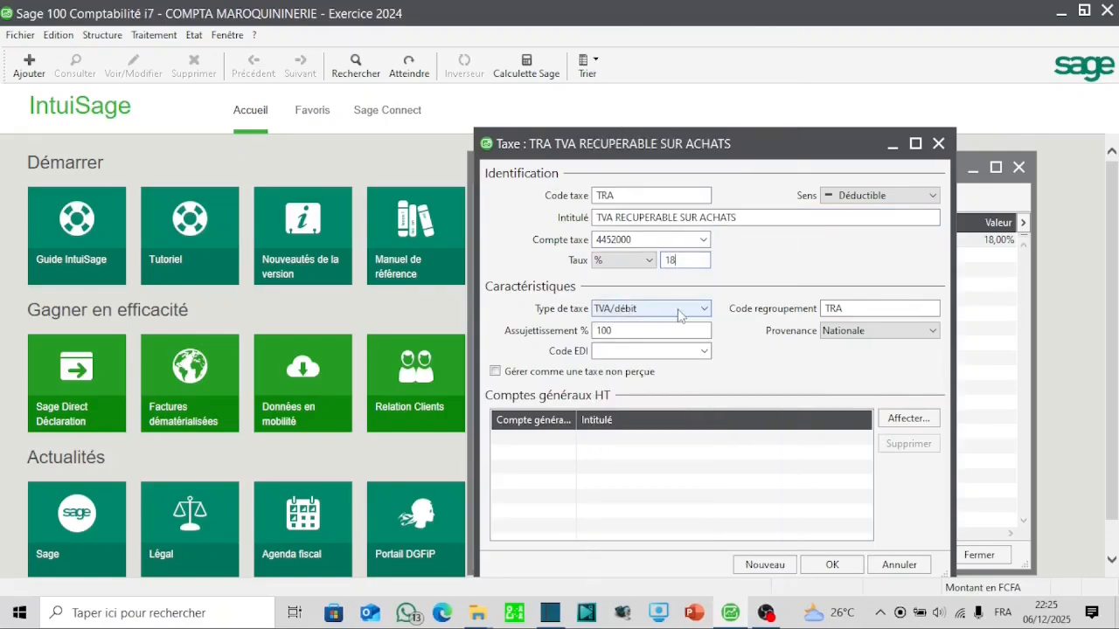
left_click(923, 194)
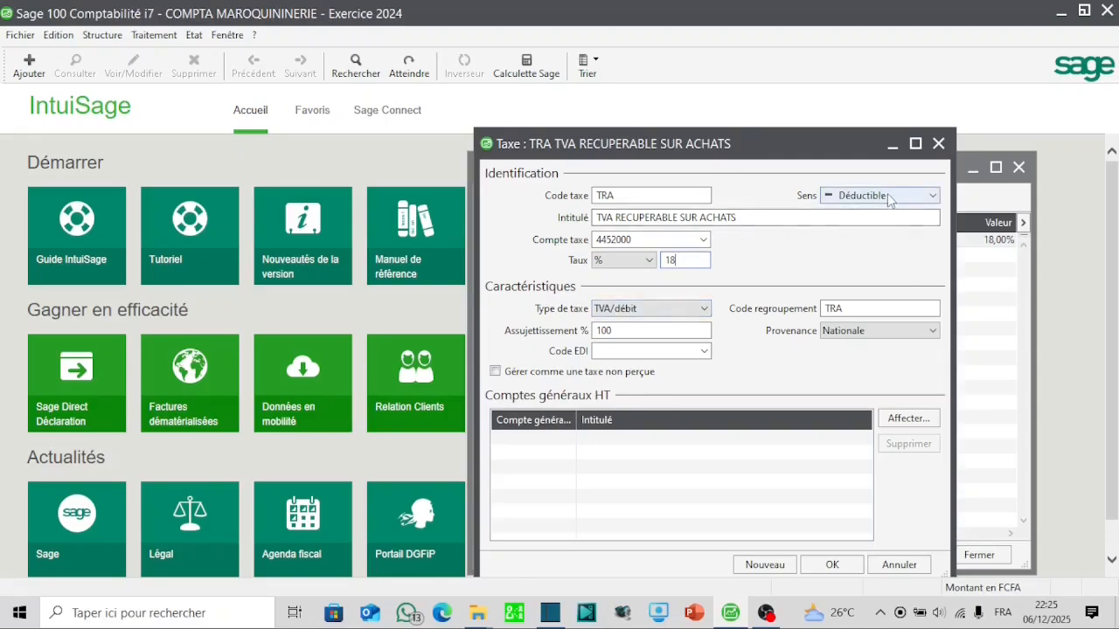
Step: Start assigning general accounts to the TRA tax, selecting purchase accounts 6011000, 6020000, 6030000, 6041000 and 6043000
left_click(909, 420)
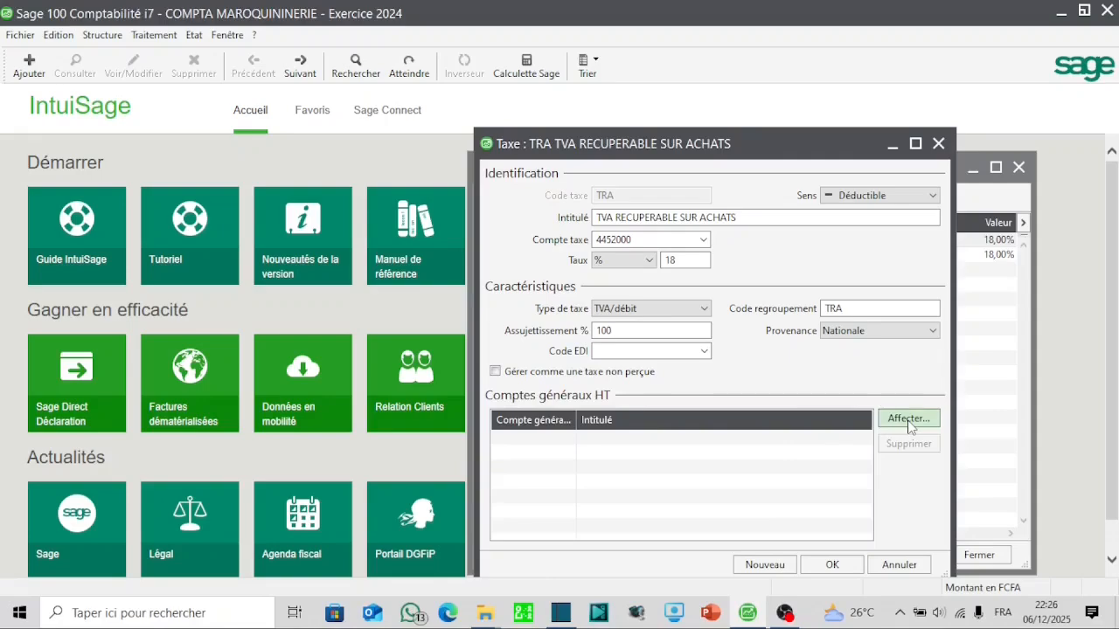
left_click(908, 421)
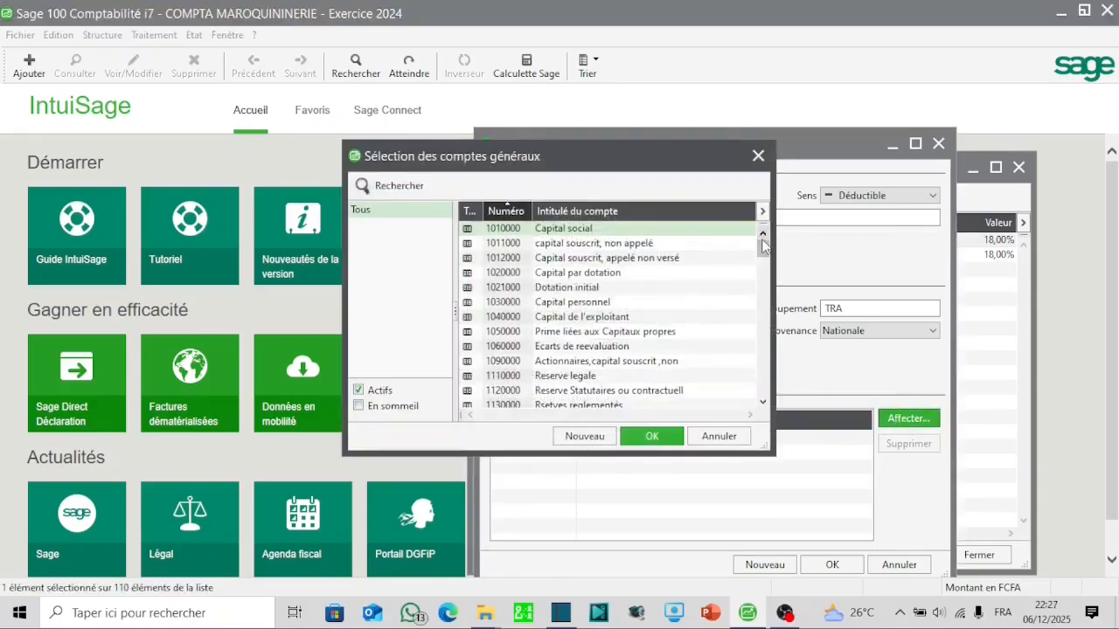
left_click_drag(760, 251, 760, 392)
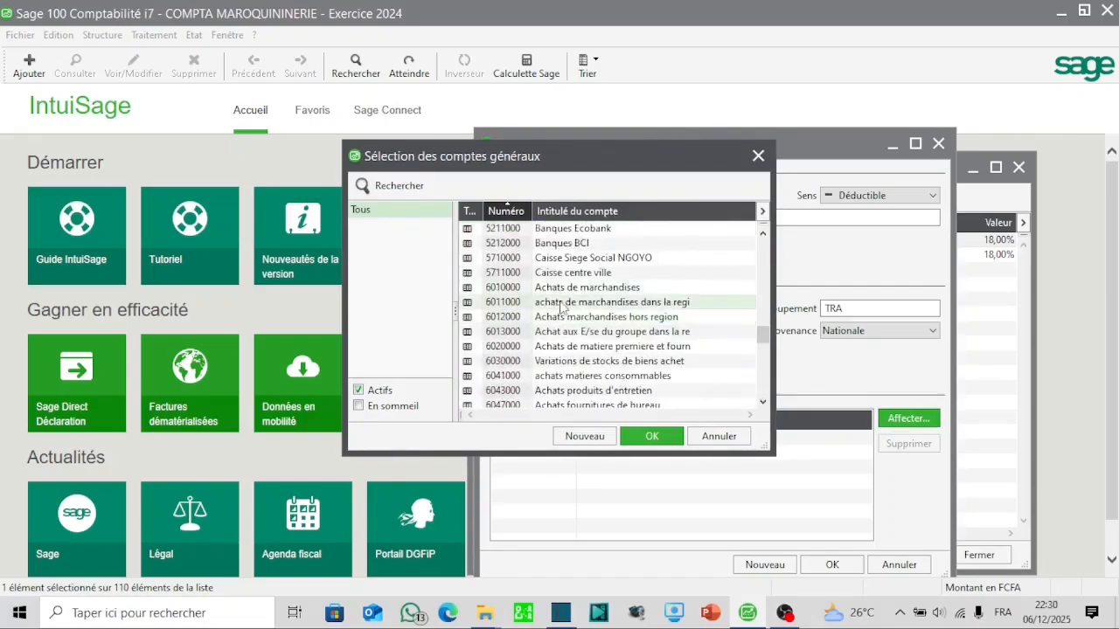
left_click(561, 306)
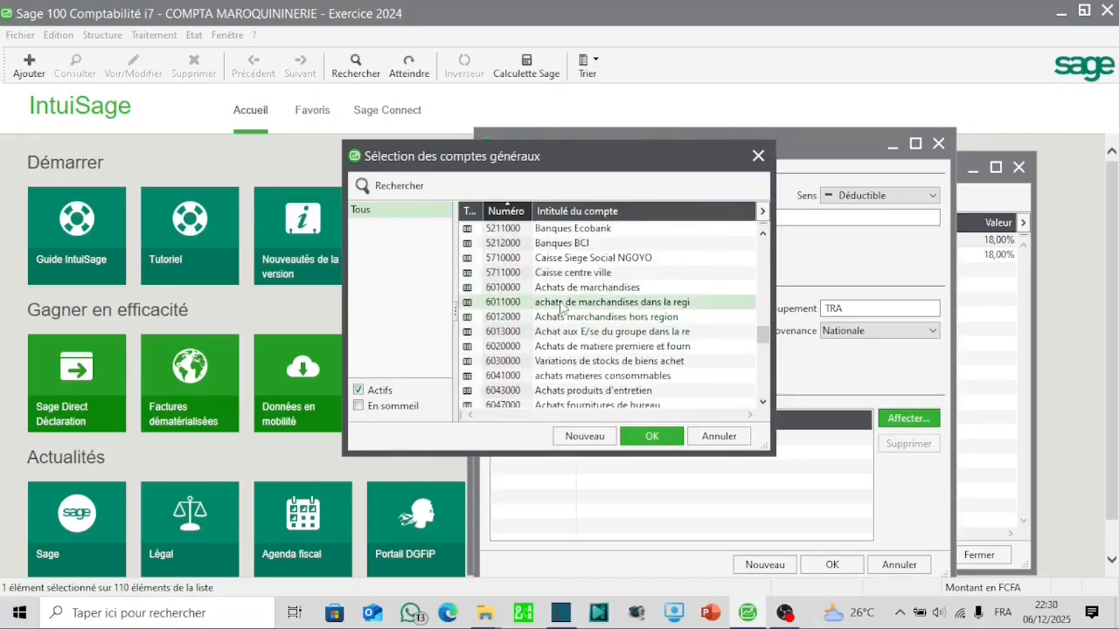
left_click(546, 347, "ctrl")
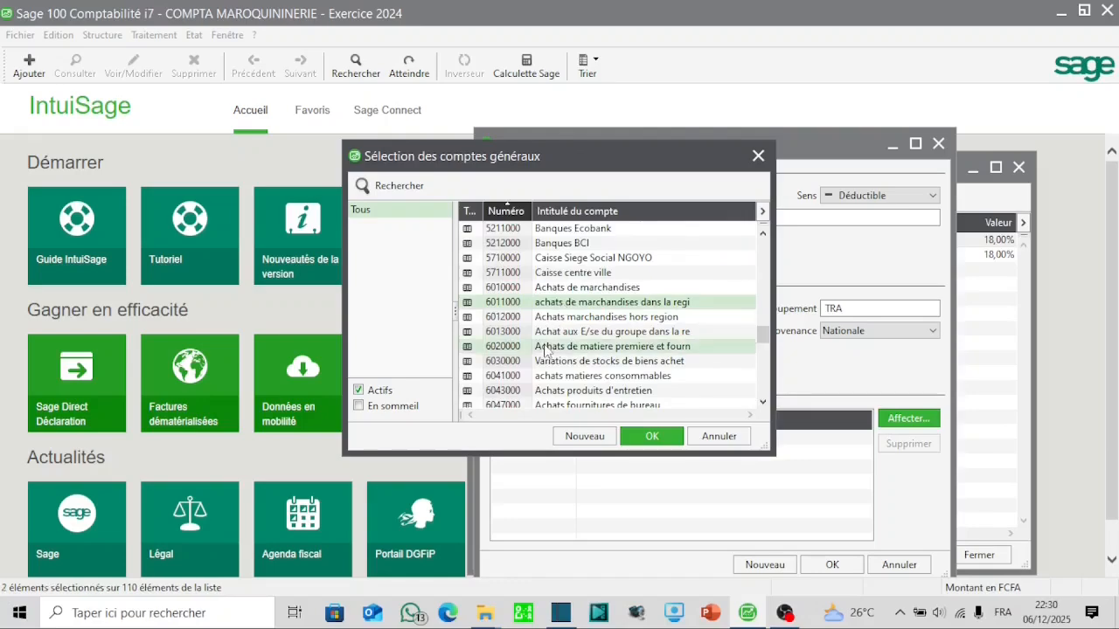
left_click(550, 362, "ctrl")
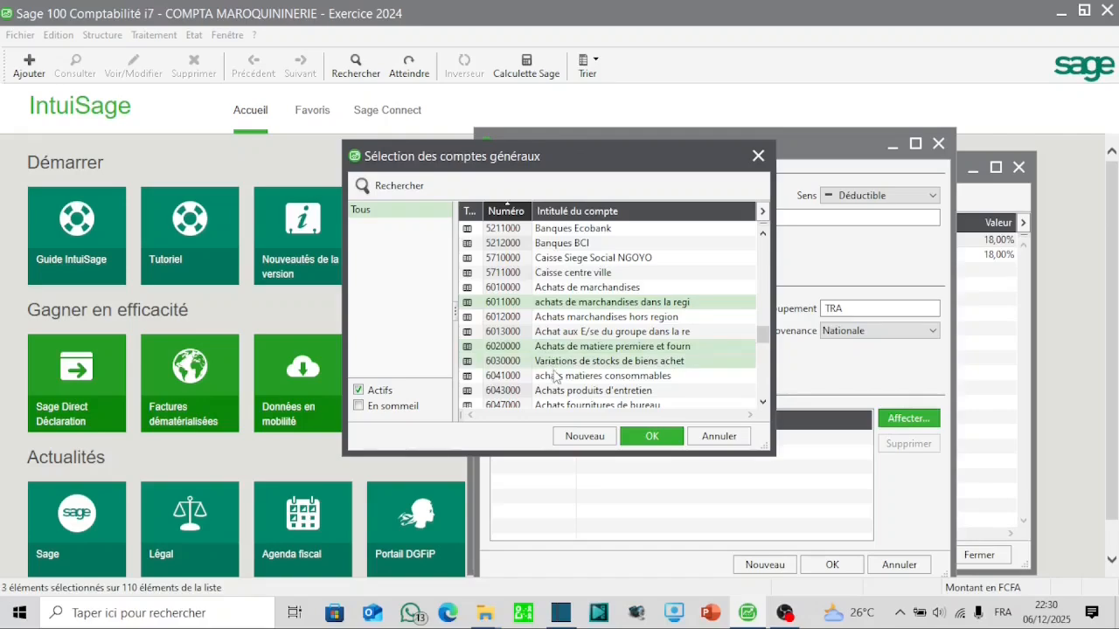
left_click(554, 376, "ctrl")
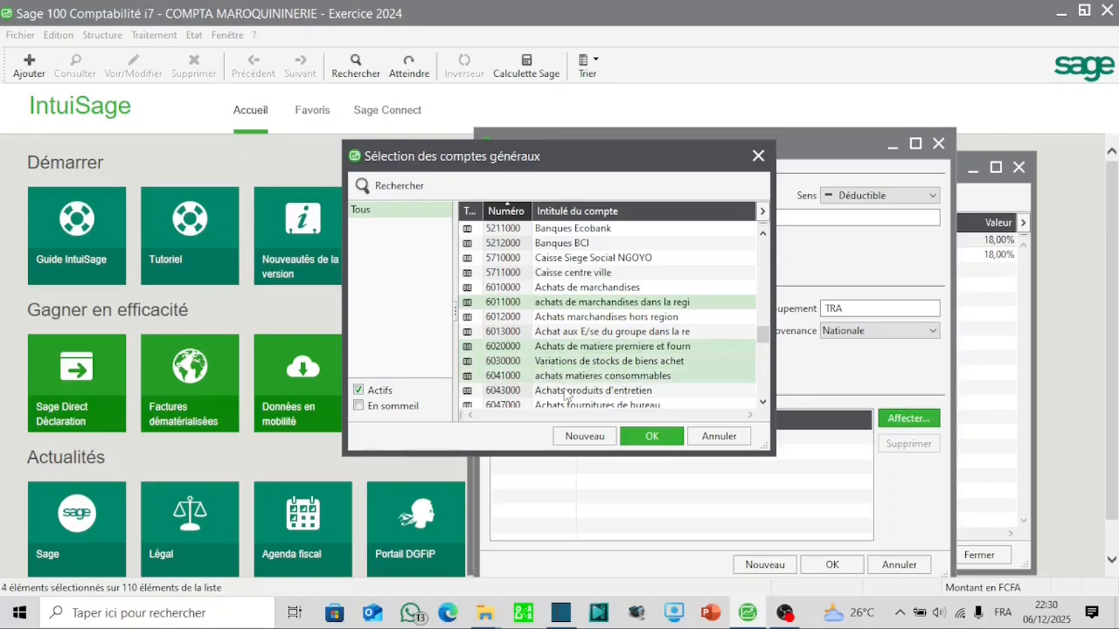
left_click(569, 392, "ctrl")
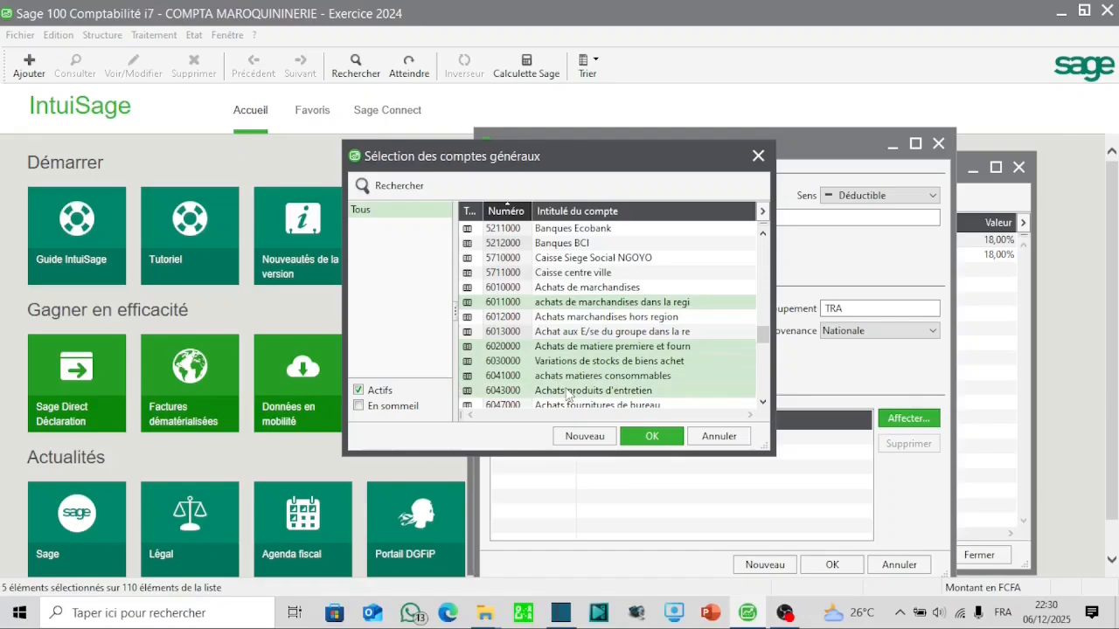
Step: Add accounts 6047000 Achats fournitures de bureau, 6051000 Achat Eau and 6052000 Electricité to the TRA account selection
left_click(763, 402)
left_click(762, 402)
left_click(763, 402)
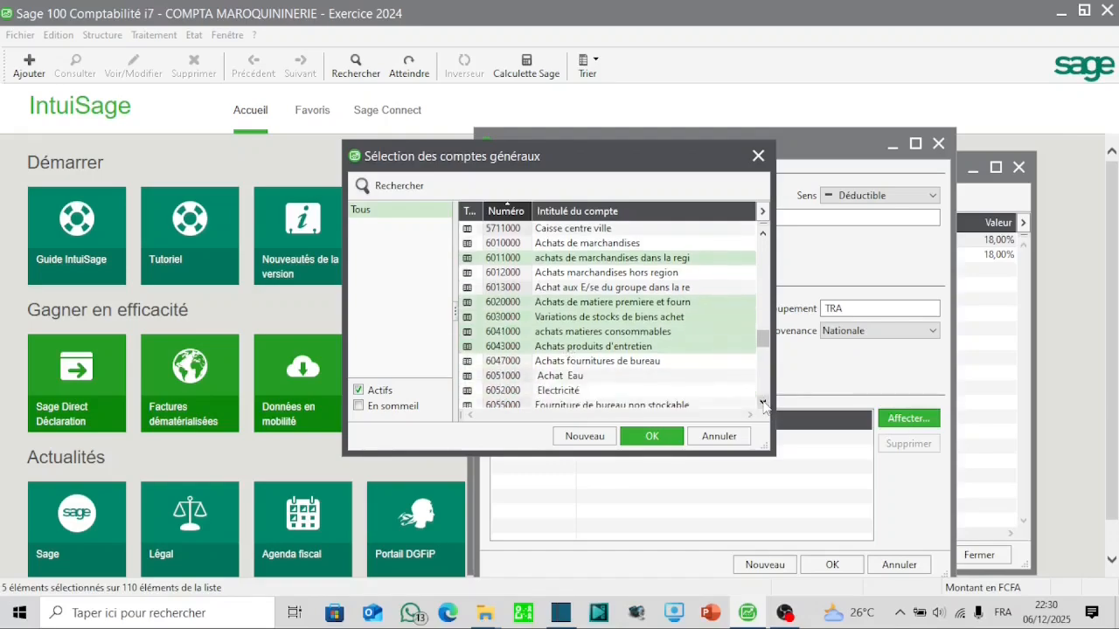
left_click(561, 363, "ctrl")
left_click(564, 376, "ctrl")
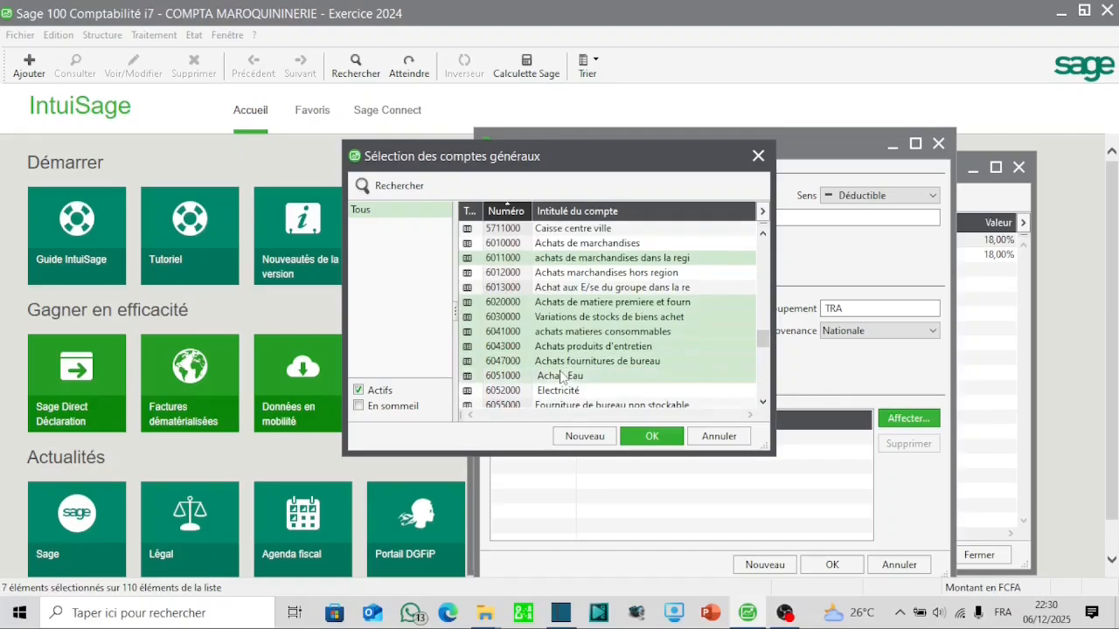
left_click(566, 391, "ctrl")
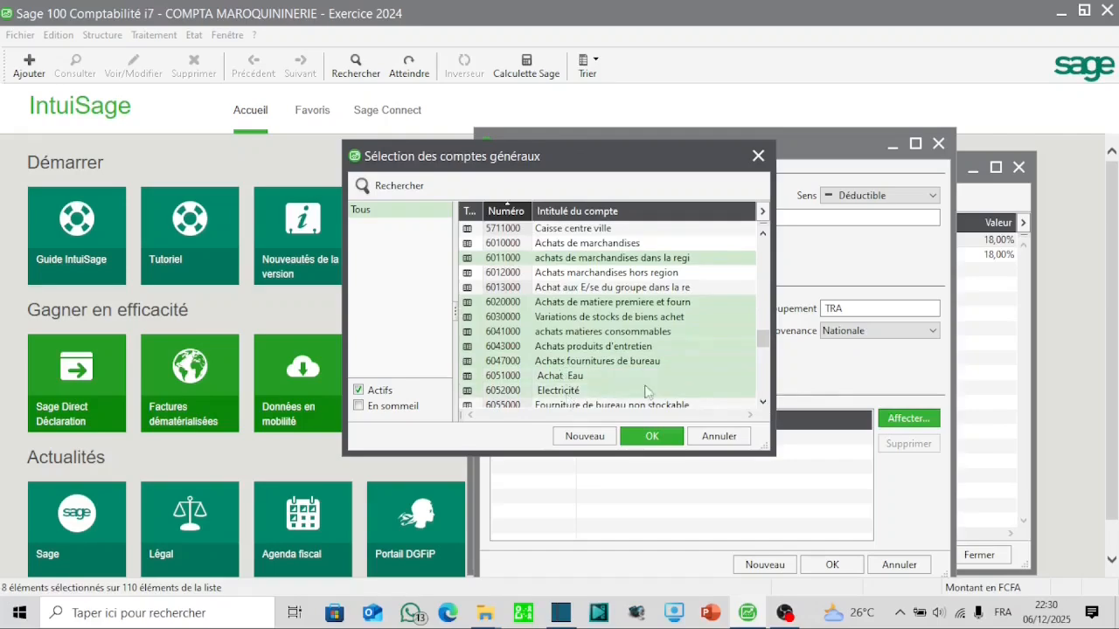
Step: Add accounts 6055000, 6081000 and 6082000 to the TRA selection, assign the selected accounts and save the tax
left_click(763, 402)
left_click(762, 402)
left_click(763, 402)
left_click(763, 402)
left_click(763, 402)
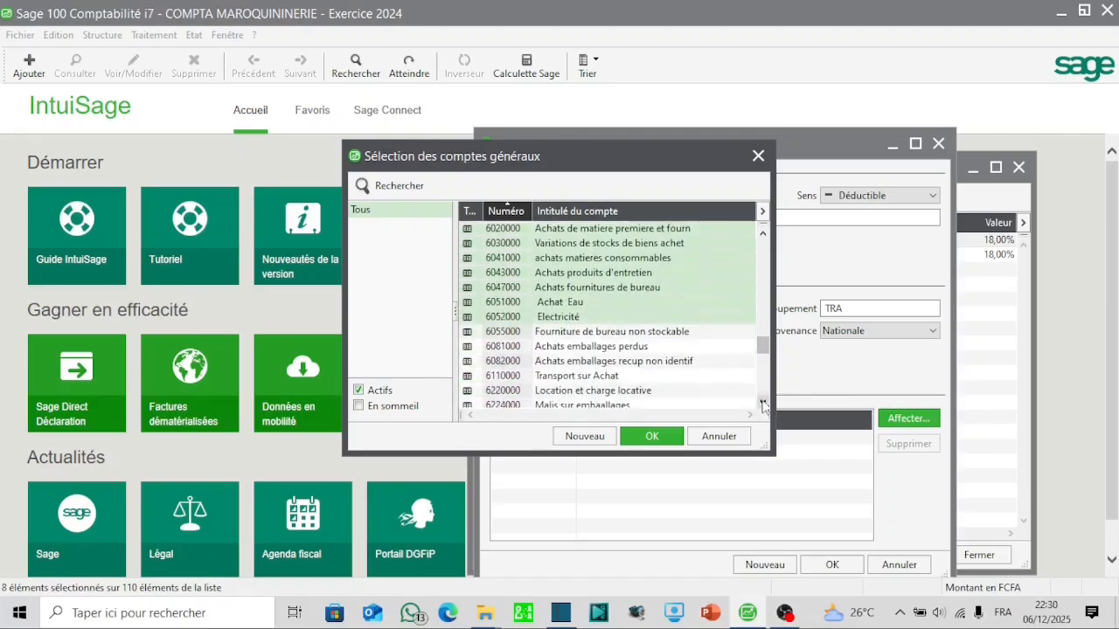
left_click(514, 333, "ctrl")
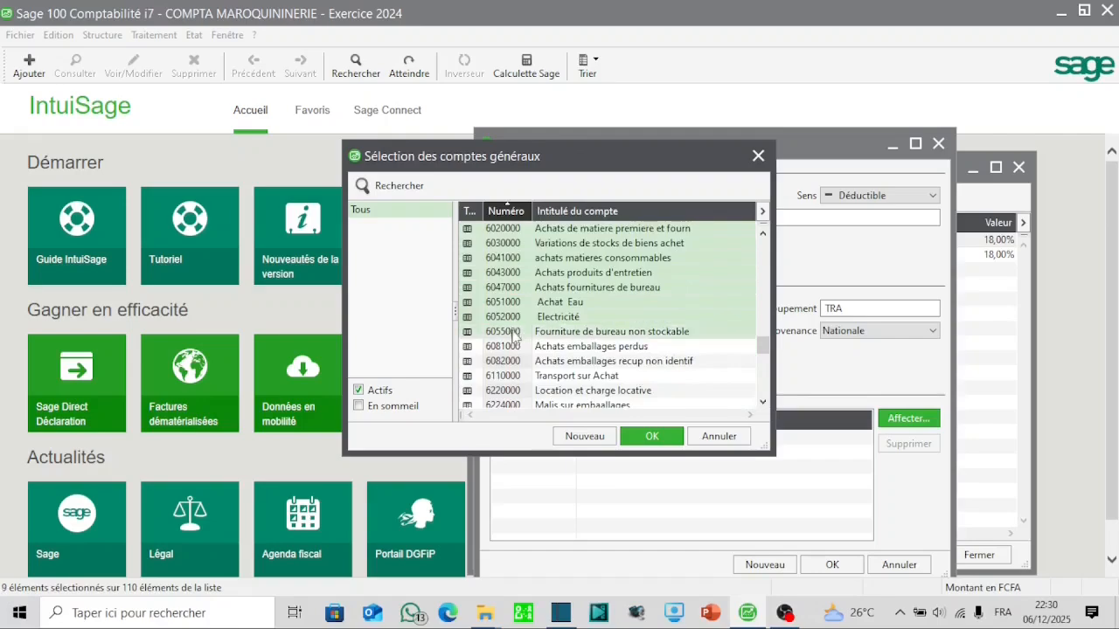
left_click(521, 347, "ctrl")
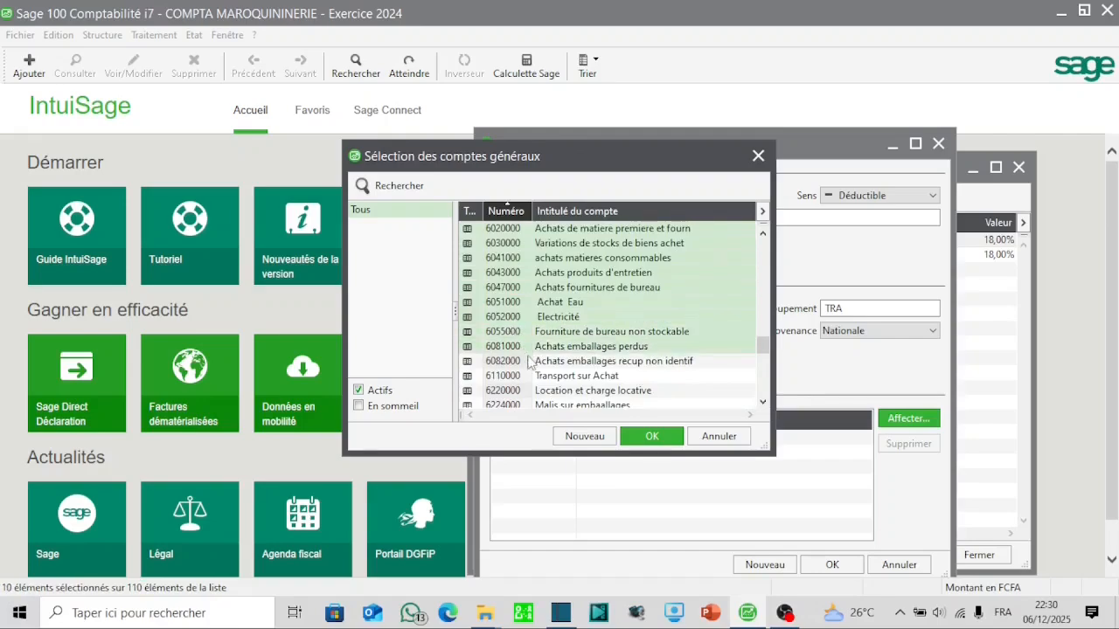
left_click(529, 362, "ctrl")
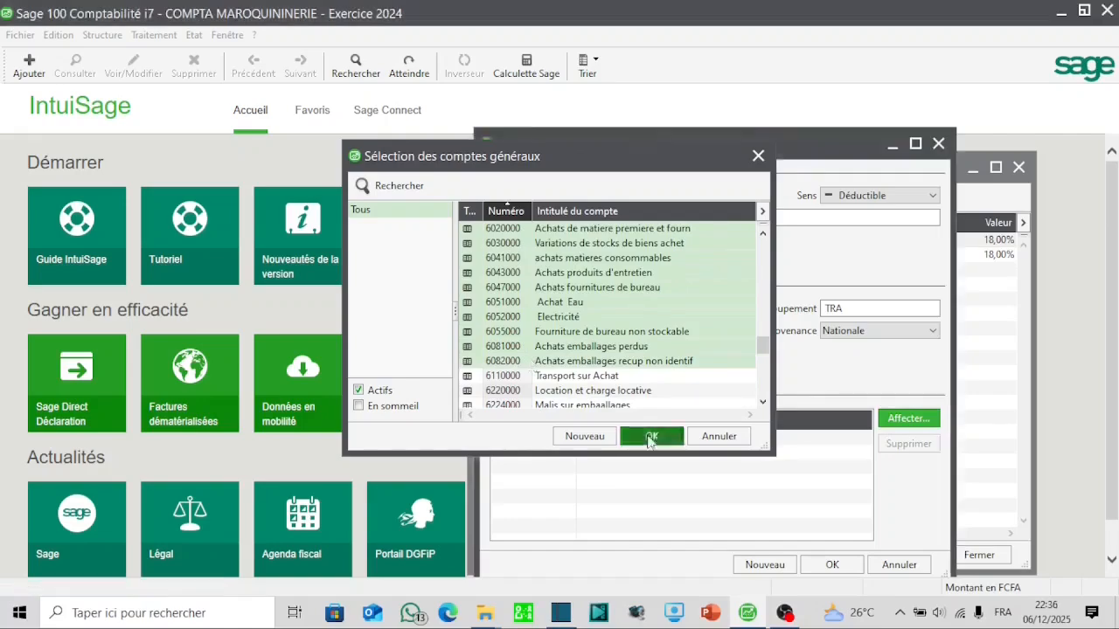
left_click(652, 436)
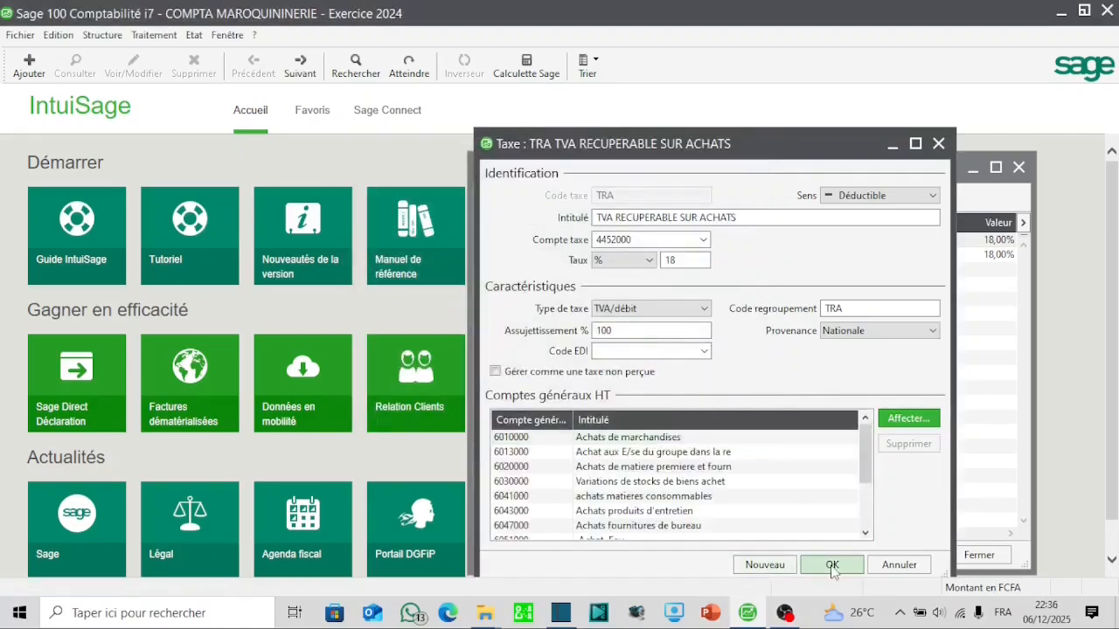
left_click(832, 565)
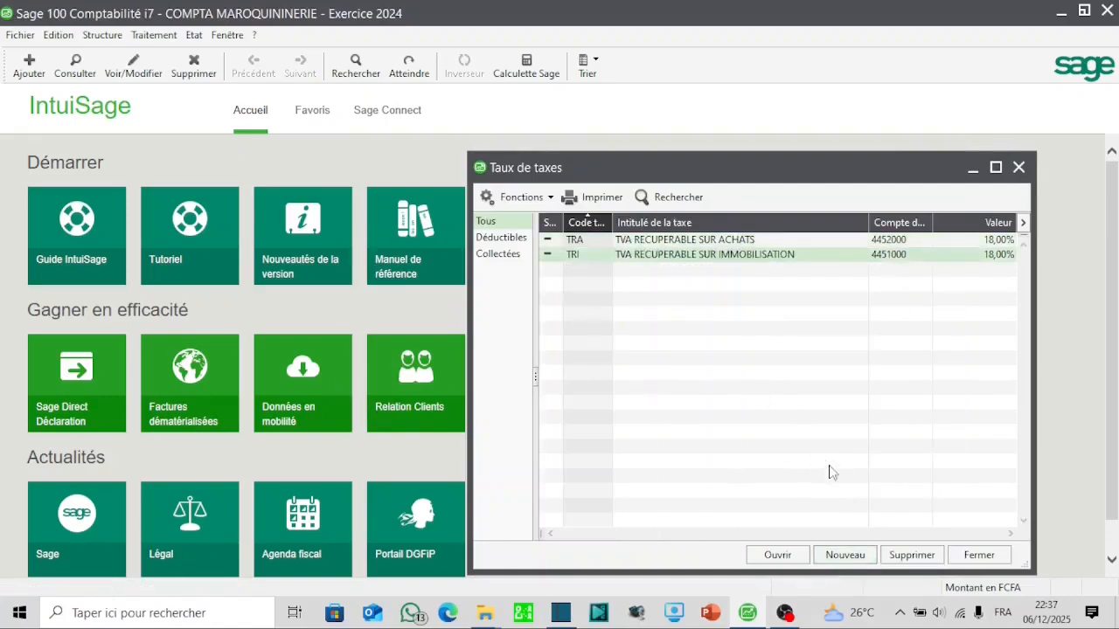
Step: Create a new tax rate with the code TRT and the title "TVA RECUPERABLE SUR TRANSPORT"
left_click(849, 554)
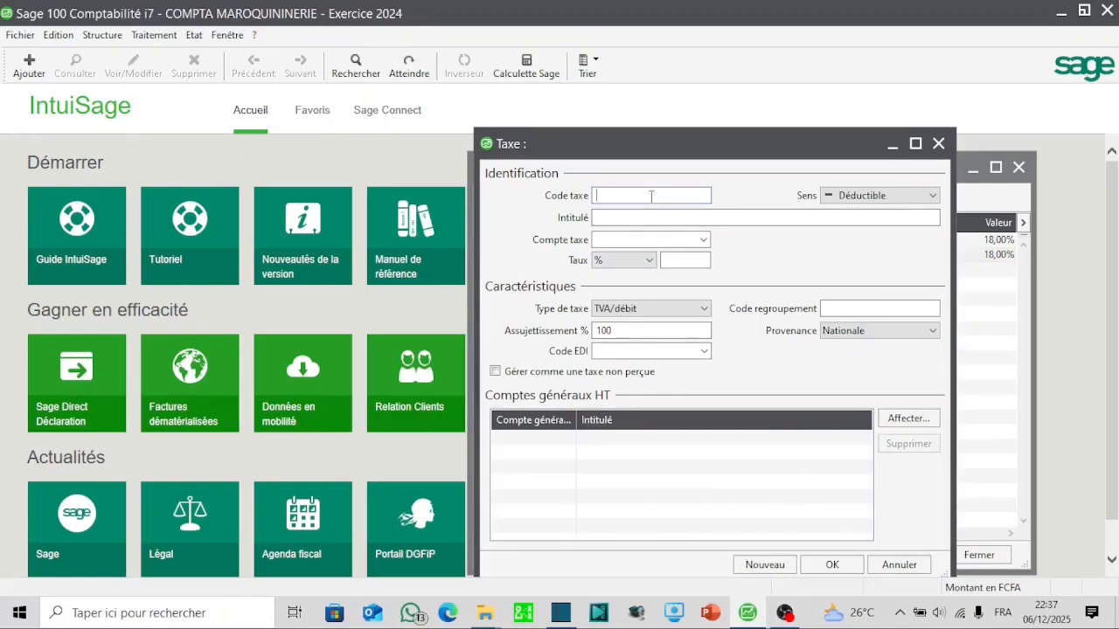
type("TRT")
key("Tab")
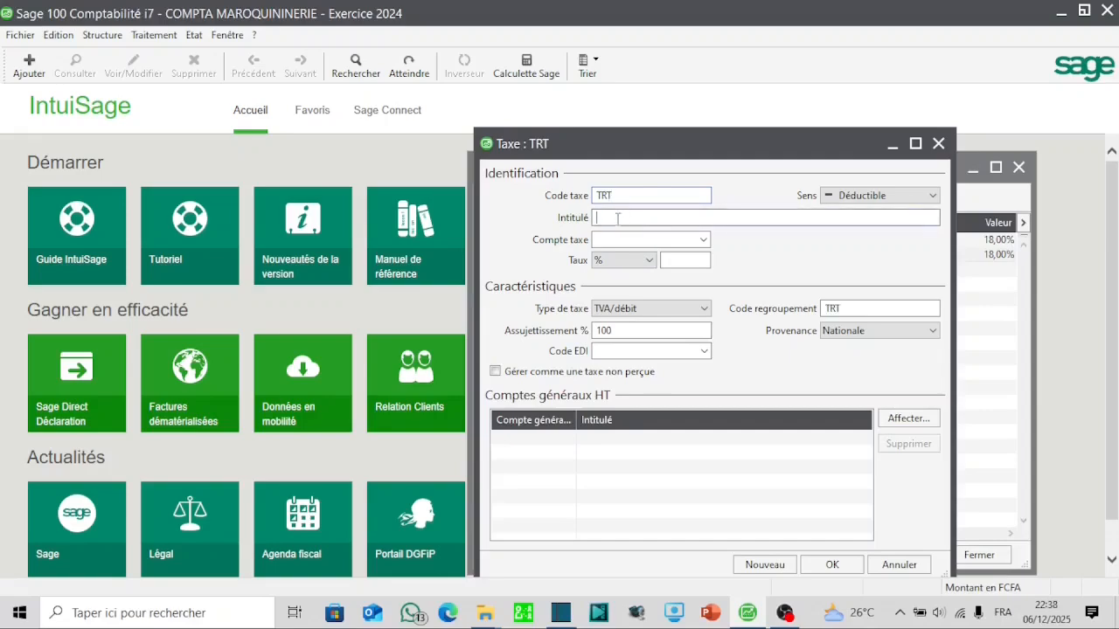
type("TVA RECUPERABLE SUR TRANSPORT")
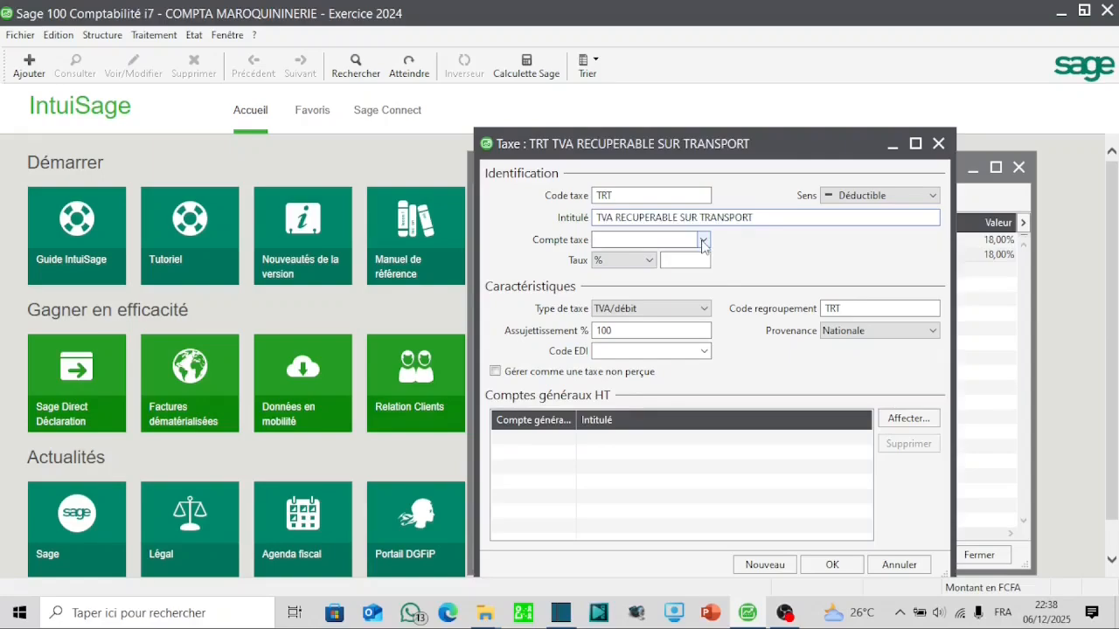
Step: Assign tax account 4453000 to the TRT tax and set its rate to 18 %
left_click(702, 240)
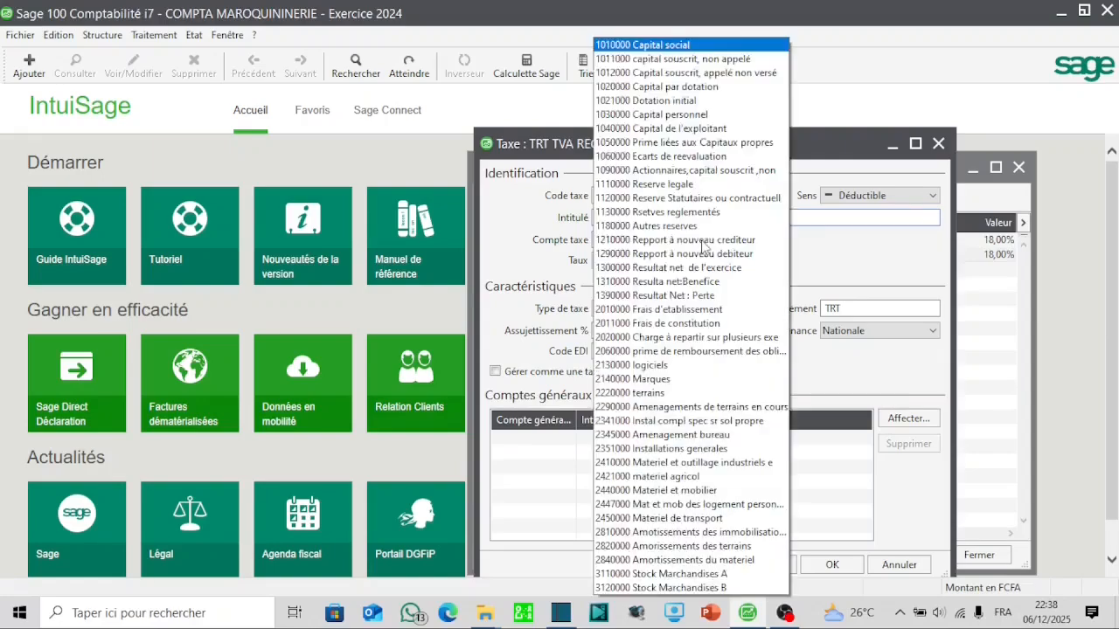
left_click(670, 301)
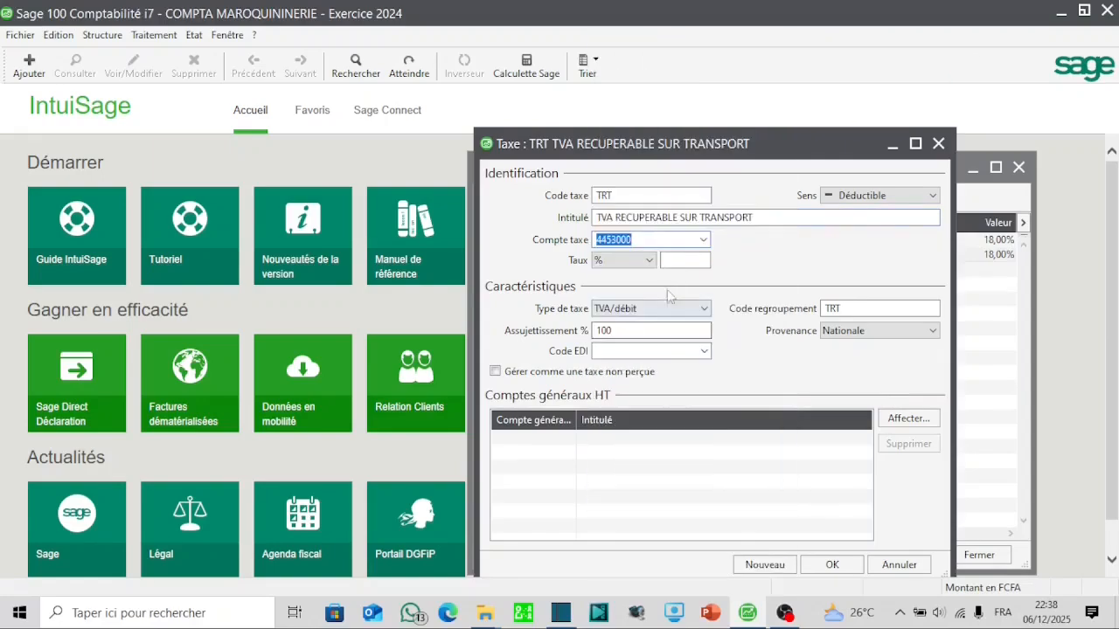
left_click(670, 260)
type("18")
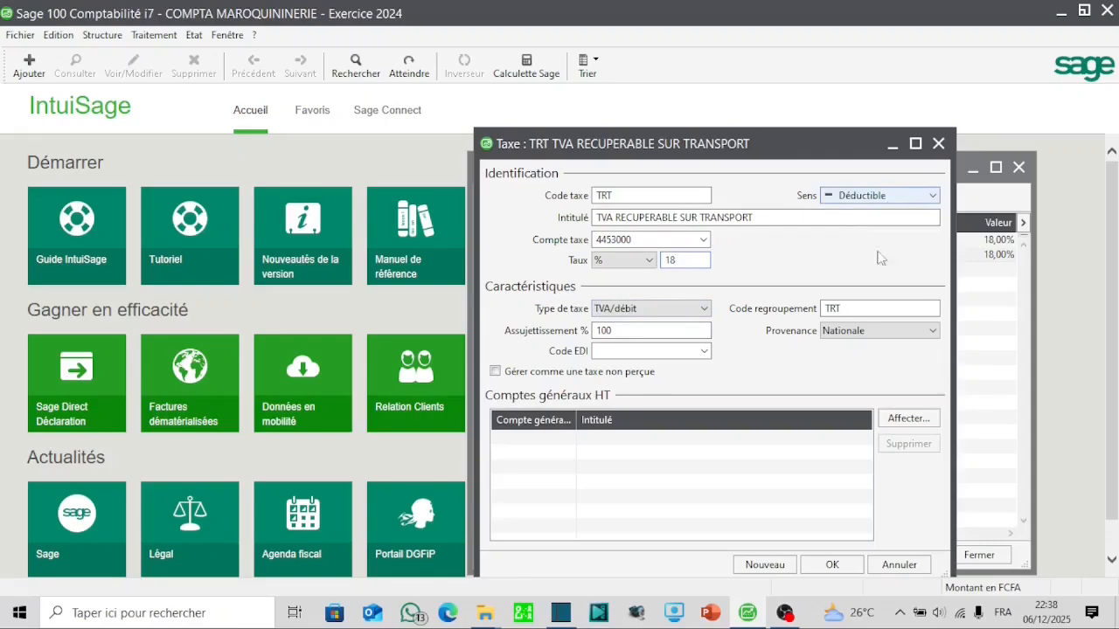
Step: Assign a 601 merchandise purchase account to the TRT tax and save the tax rate
left_click(900, 421)
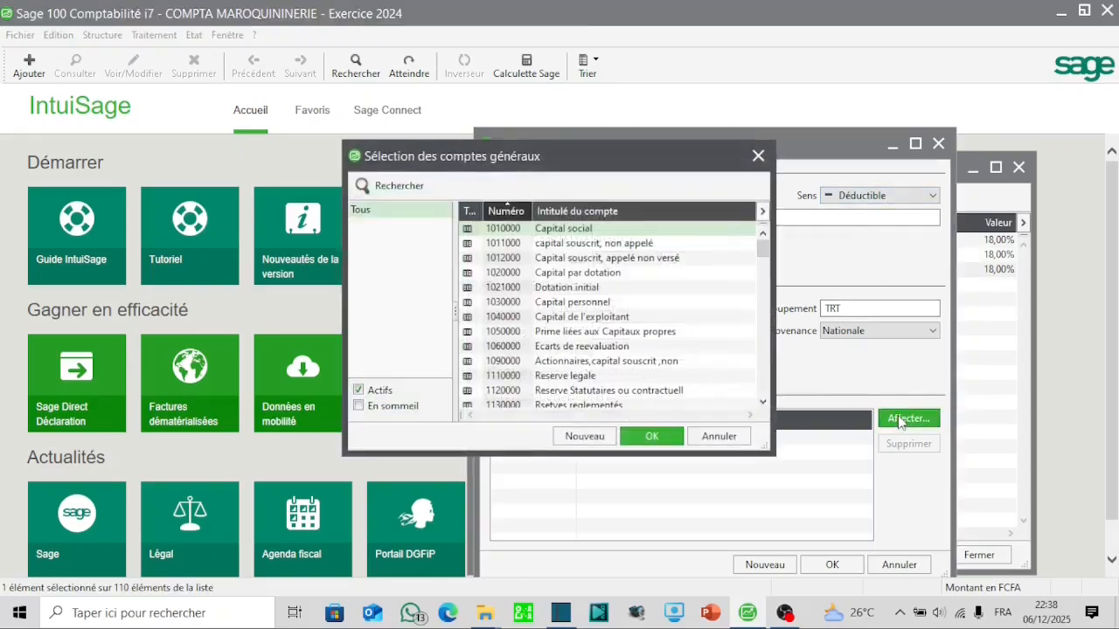
scroll(730, 356, "down", 15)
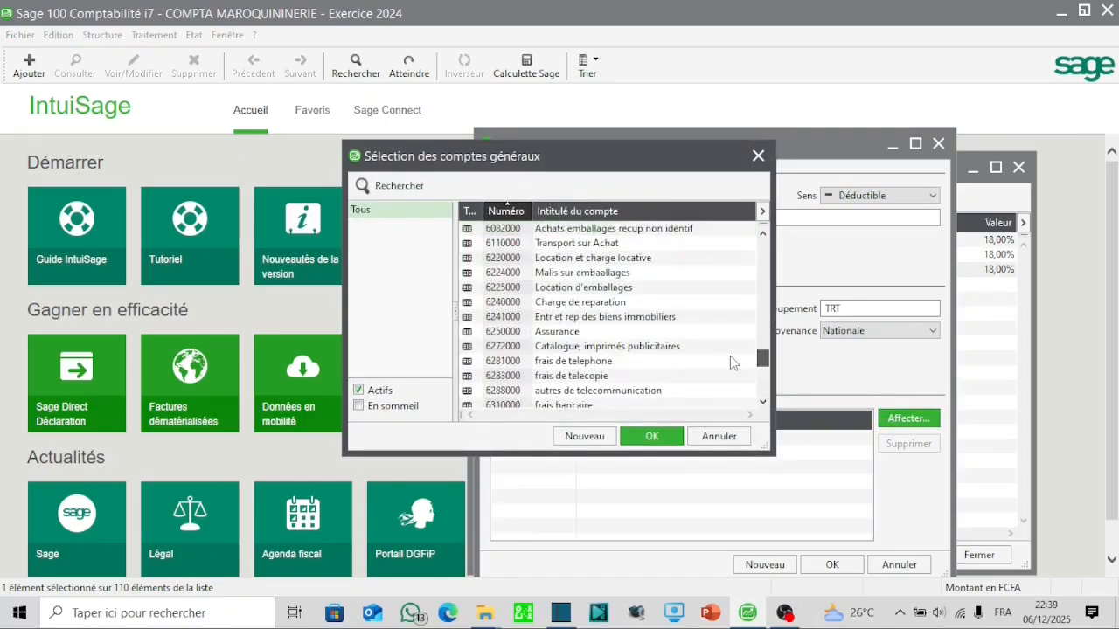
scroll(731, 349, "up", 6)
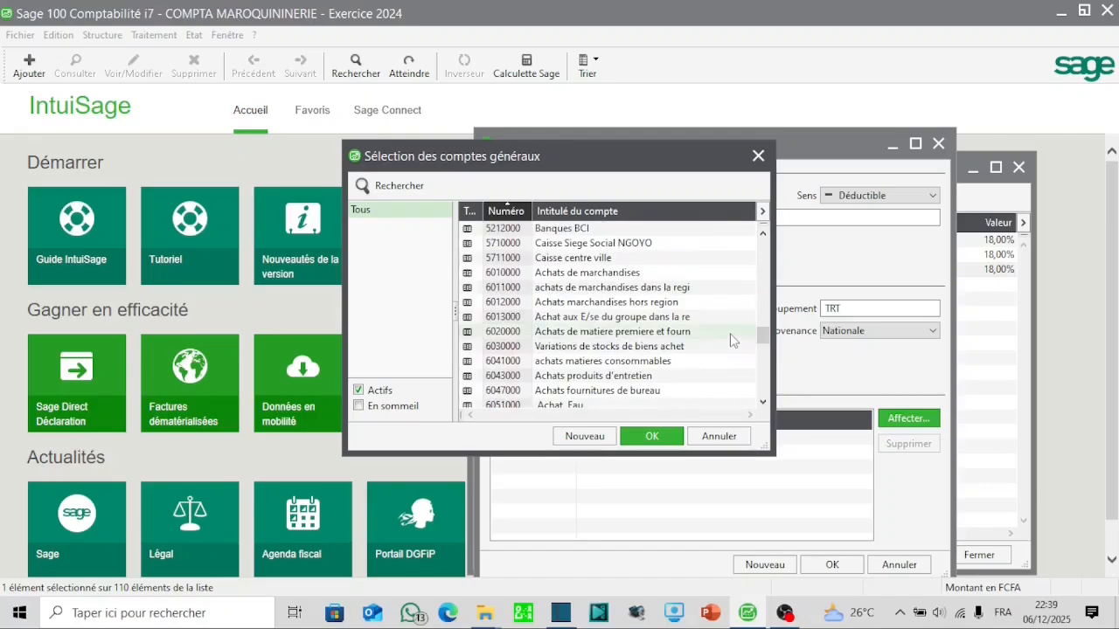
left_click_drag(593, 304, 594, 316)
left_click(651, 437)
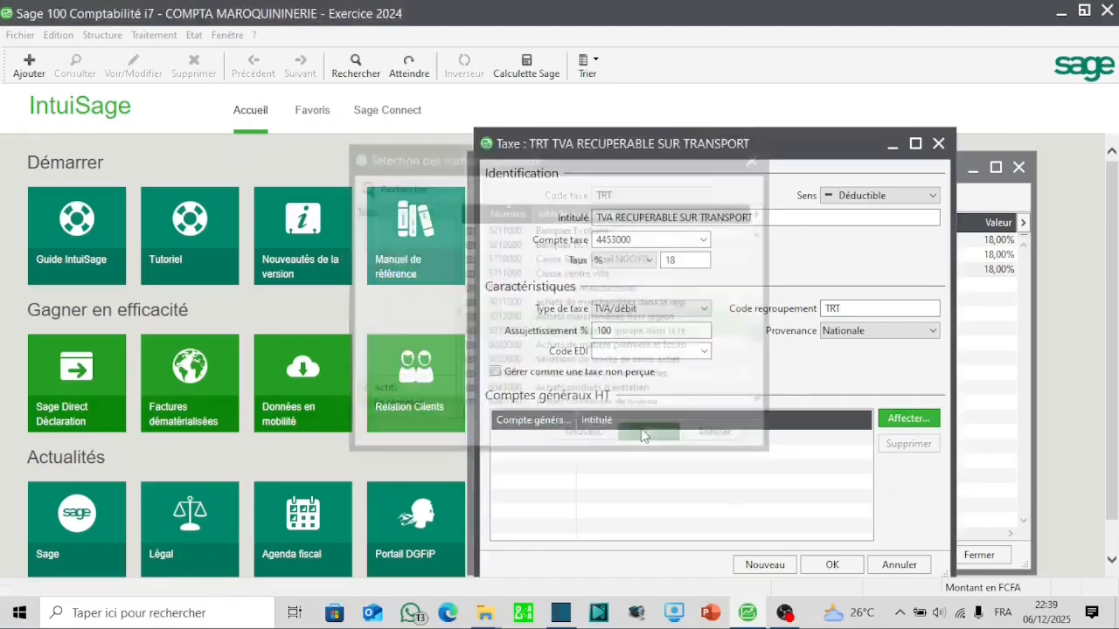
left_click(830, 566)
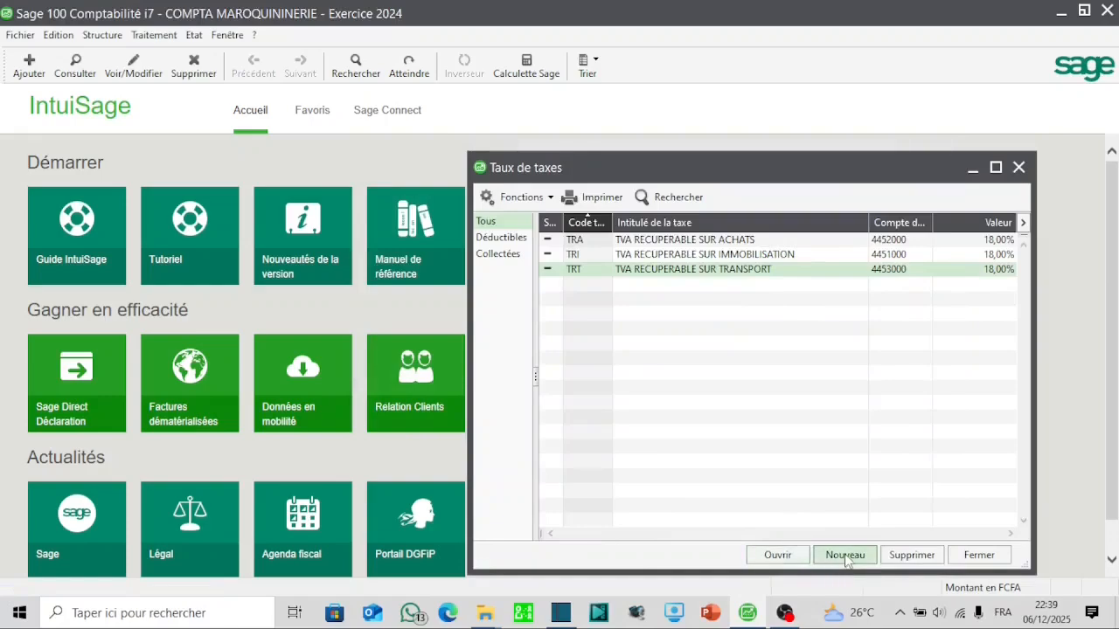
Step: Create a new tax rate TRS titled "TVA RECUPERABLE SUR SERVICE" with tax account 4454000 and a rate of 18 %
left_click(844, 556)
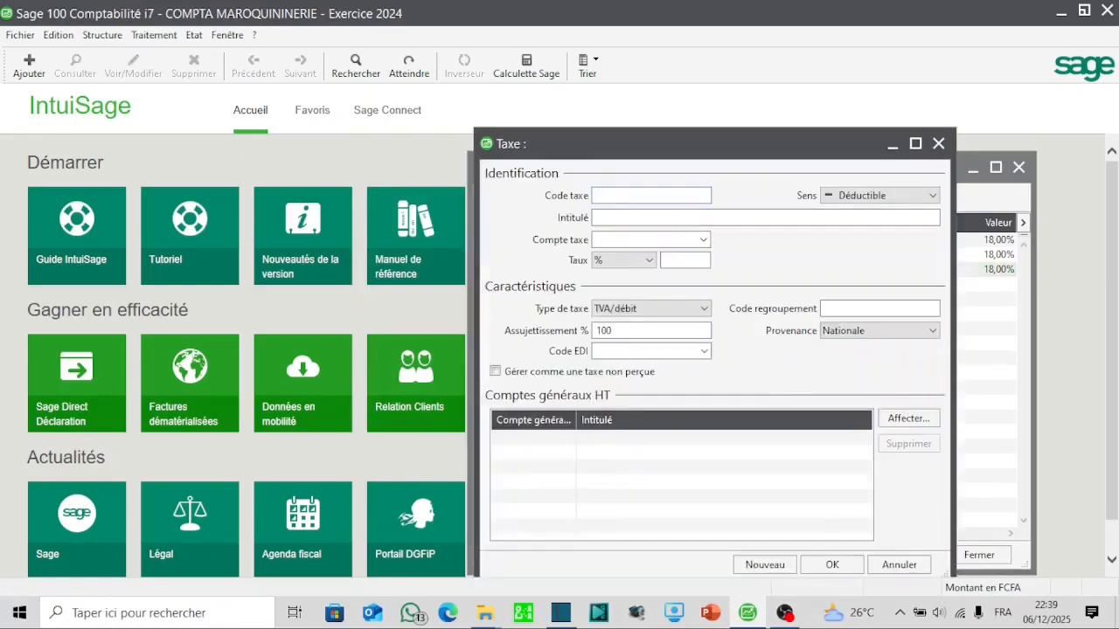
type("TRS")
left_click(609, 218)
type("TVA RECUPERABLE SUR SERVICE")
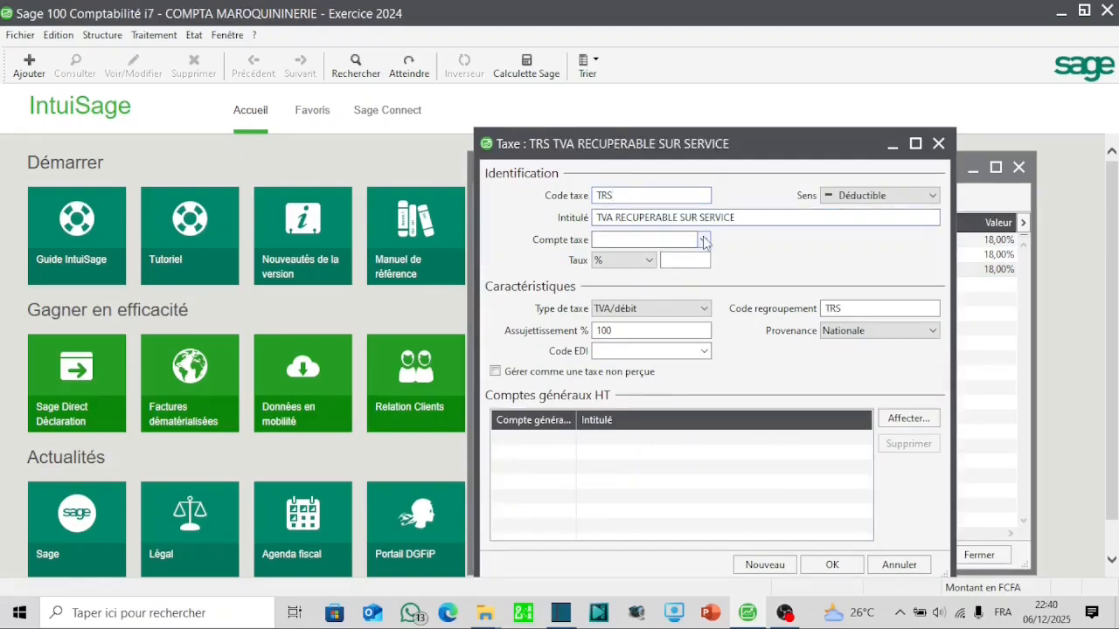
left_click(704, 239)
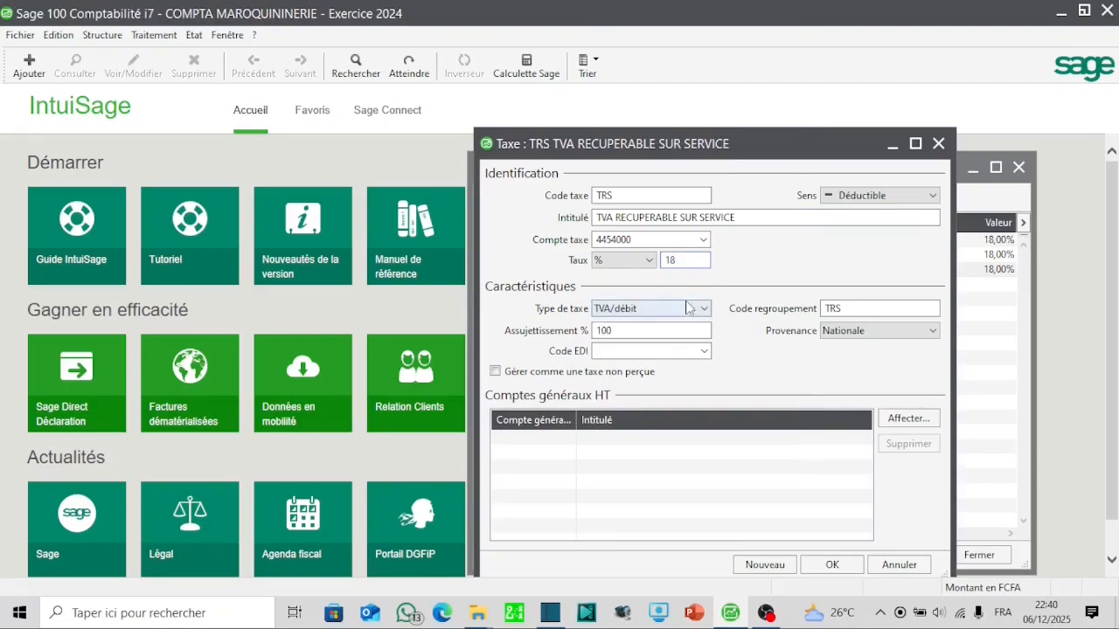
Step: Start assigning general accounts to the TRS tax, selecting 6220000, 6272000, 6281000, 6283000 and 6288000
left_click(905, 420)
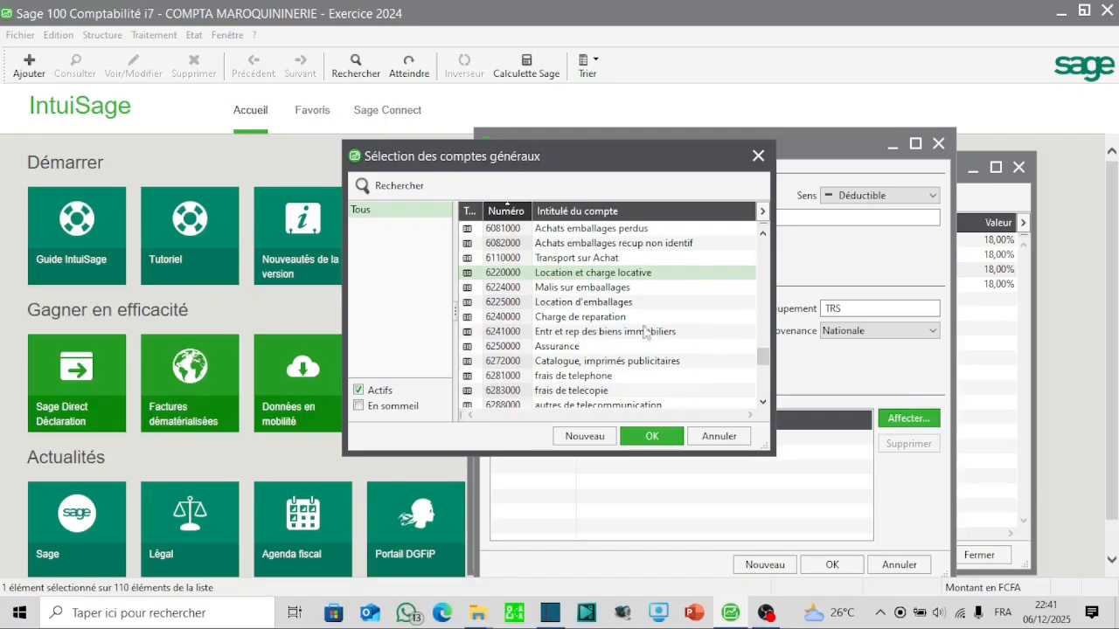
left_click(575, 361, "ctrl")
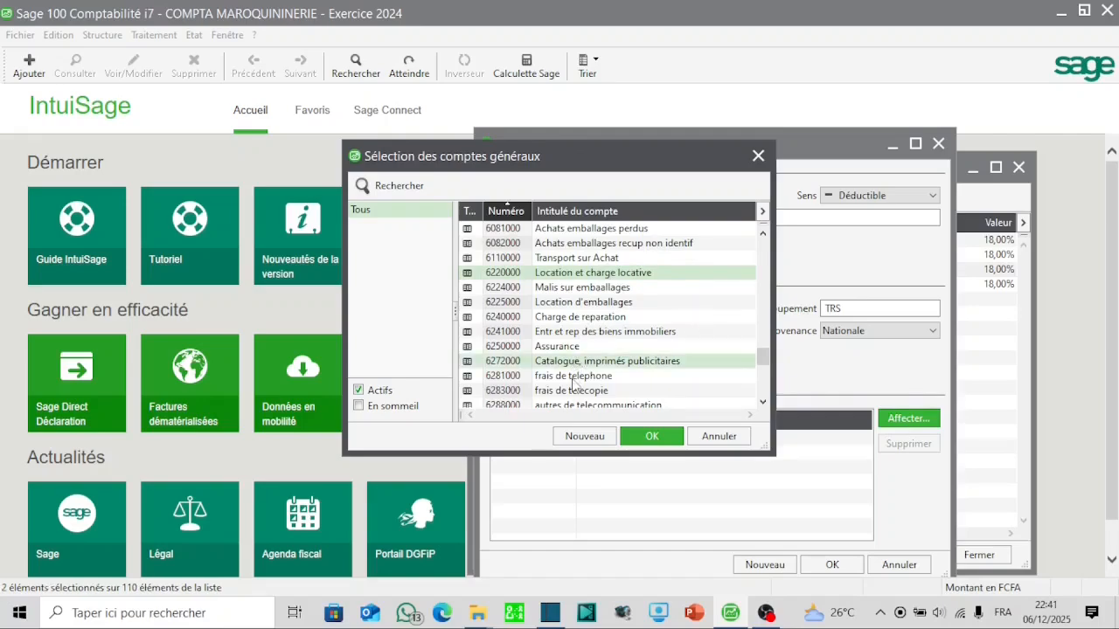
left_click(573, 377, "ctrl")
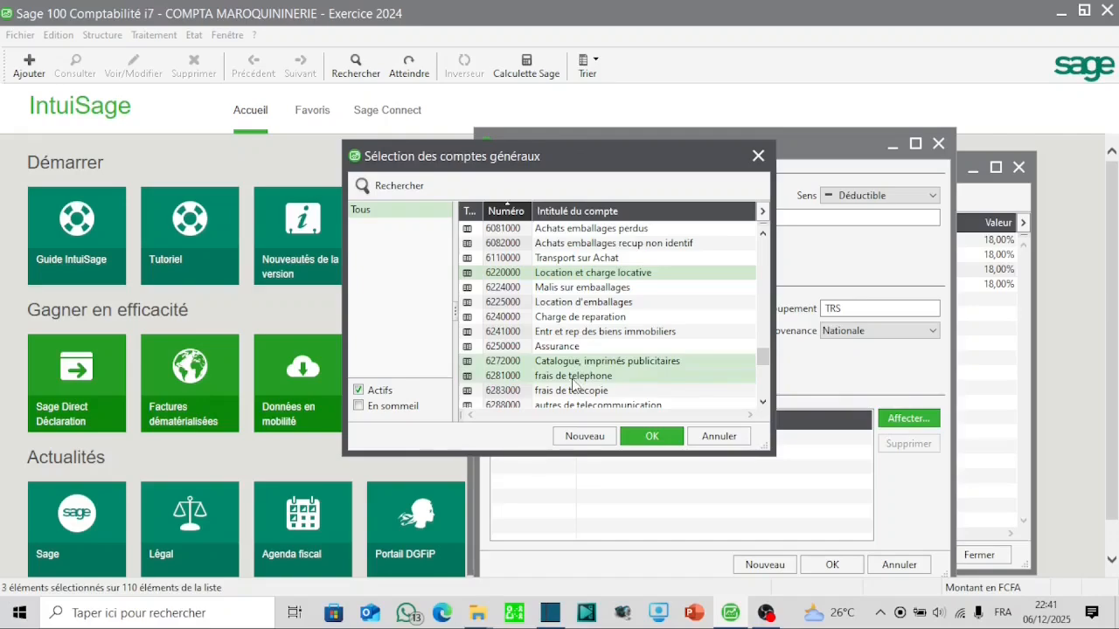
scroll(762, 357, "down", 2)
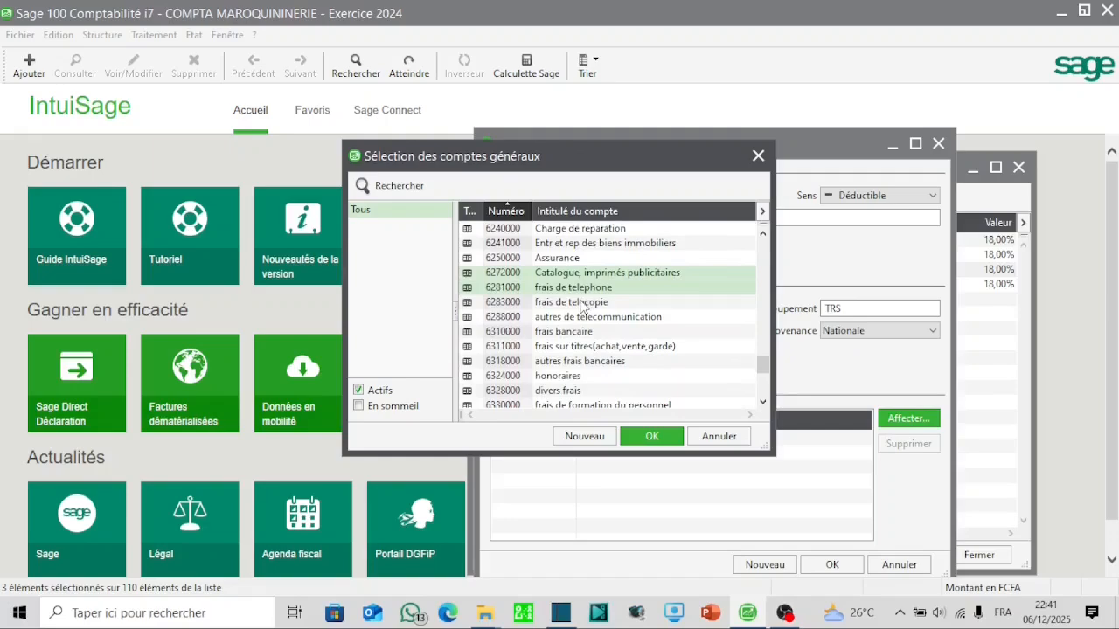
left_click(581, 303, "ctrl")
left_click(583, 318, "ctrl")
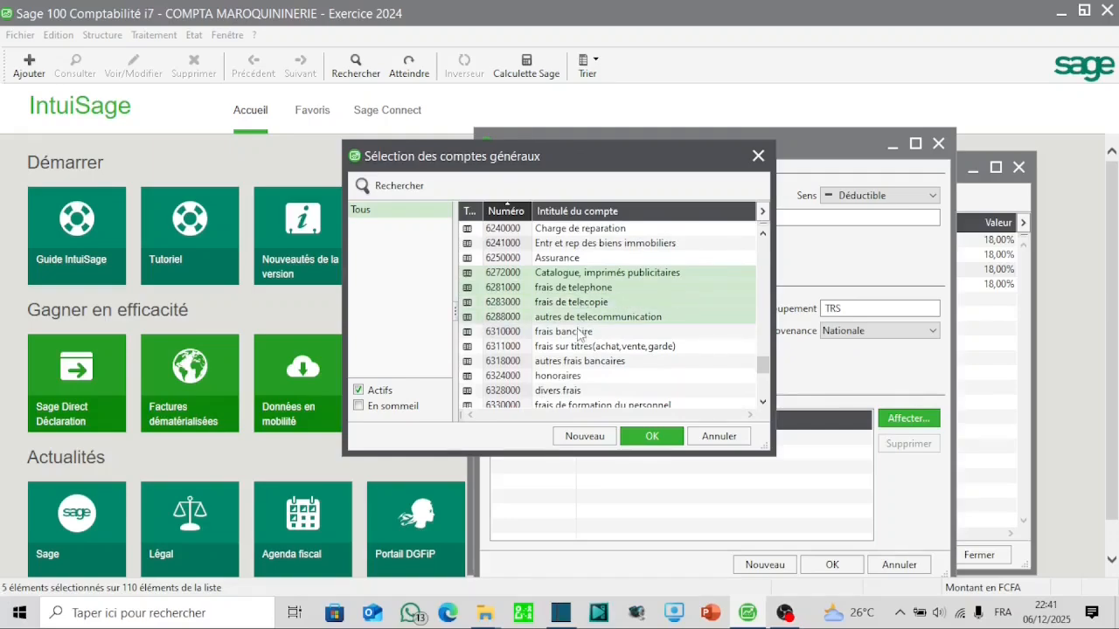
Step: Add the bank charge, fee and sundry accounts 6310000, 6311000, 6318000, 6324000 and 6328000 to the TRS account selection
left_click(580, 333, "ctrl")
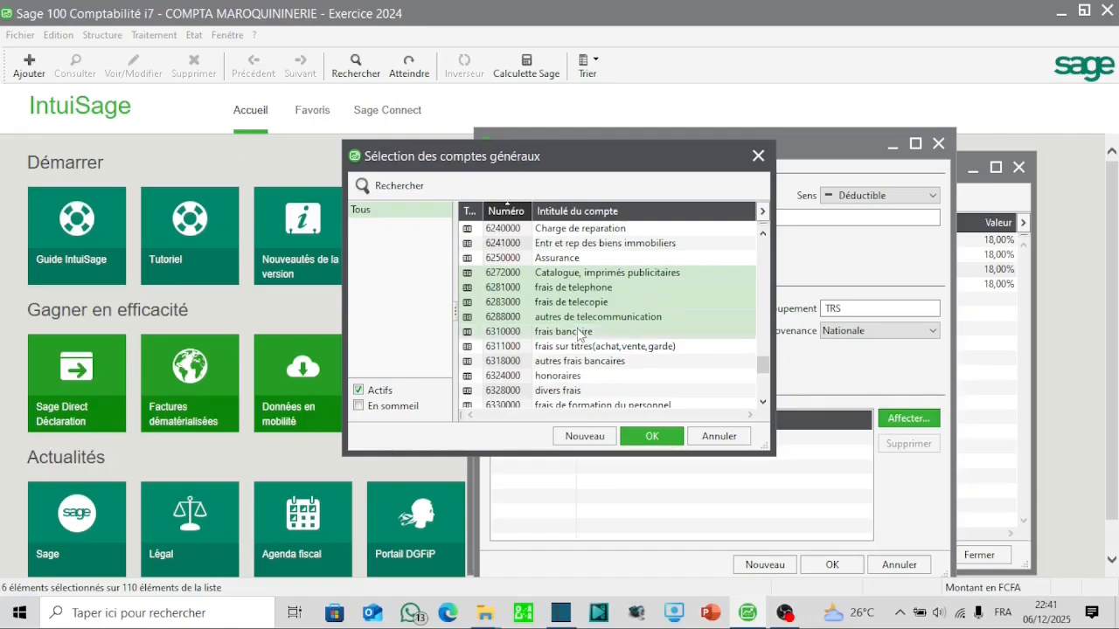
left_click(579, 350, "ctrl")
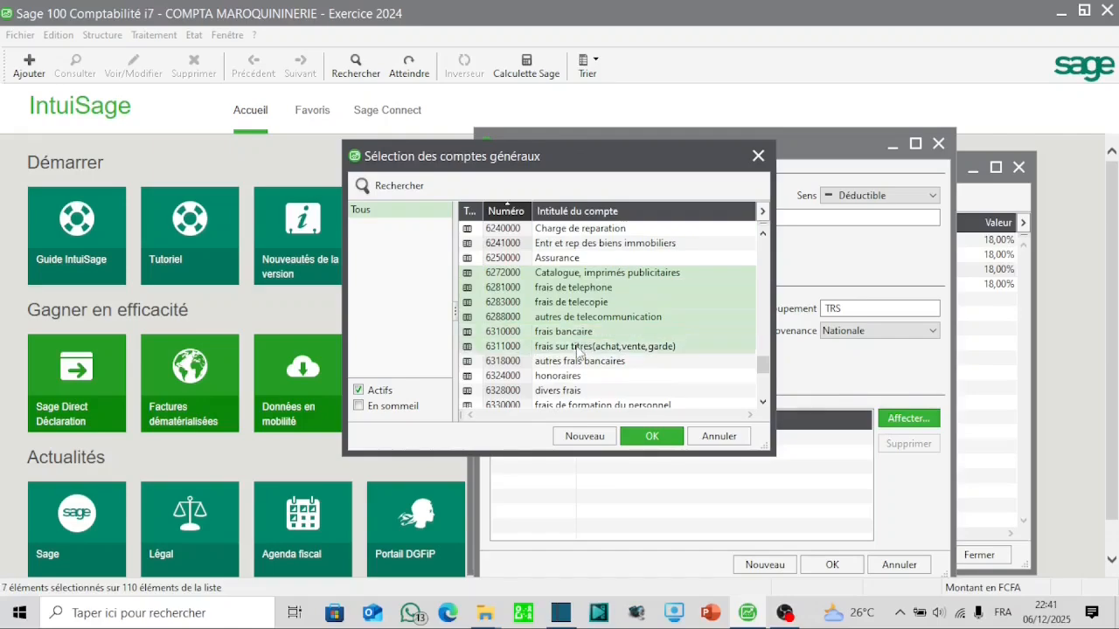
left_click(580, 363, "ctrl")
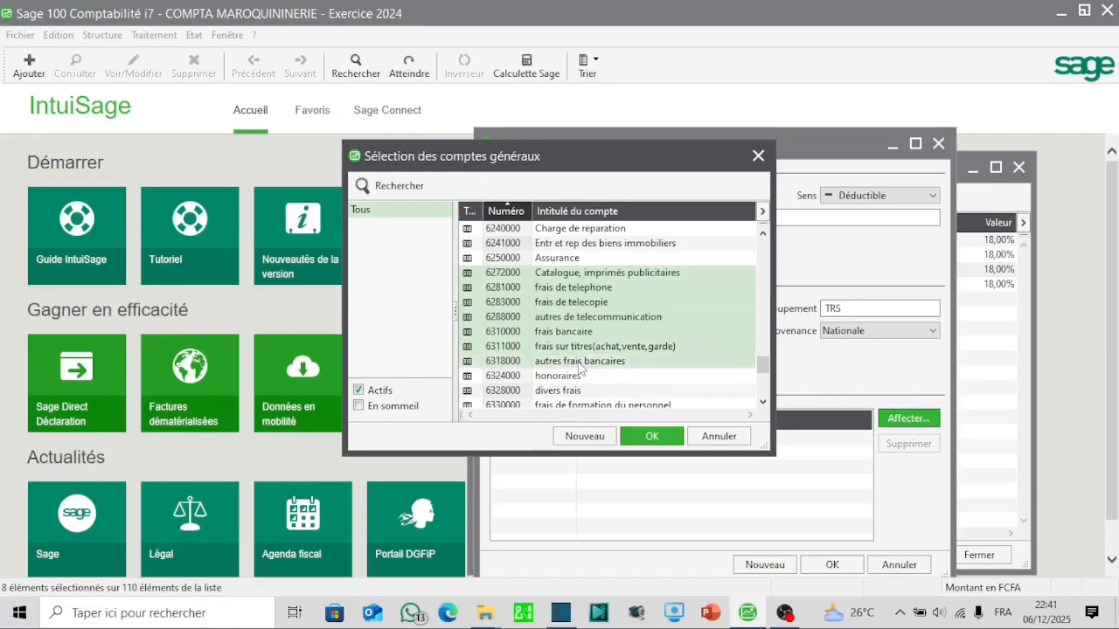
left_click(579, 375, "ctrl")
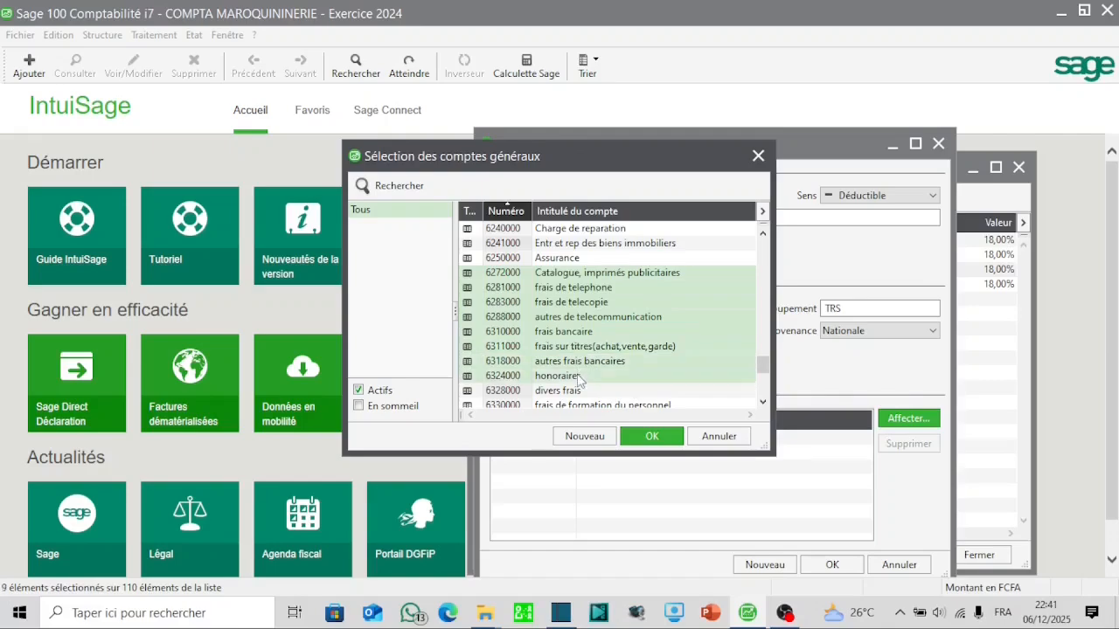
scroll(577, 376, "down", 1)
left_click(561, 333, "ctrl")
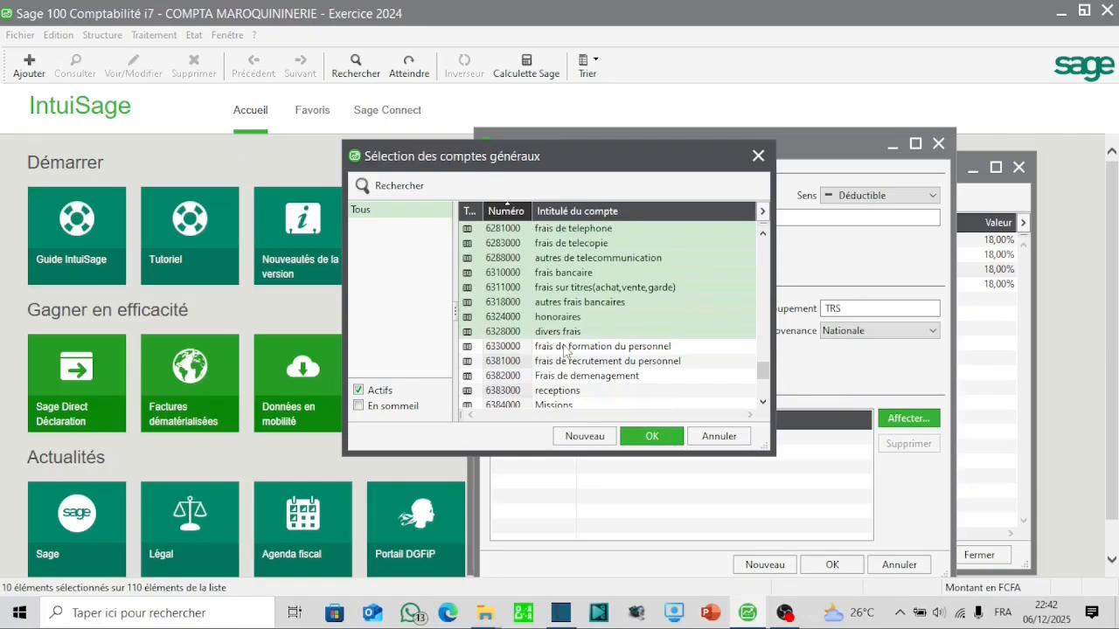
Step: Add accounts 6330000, 6381000, 6382000, 6383000 receptions and 6384000 Missions to the TRS account selection
left_click(567, 350, "ctrl")
left_click(566, 367, "ctrl")
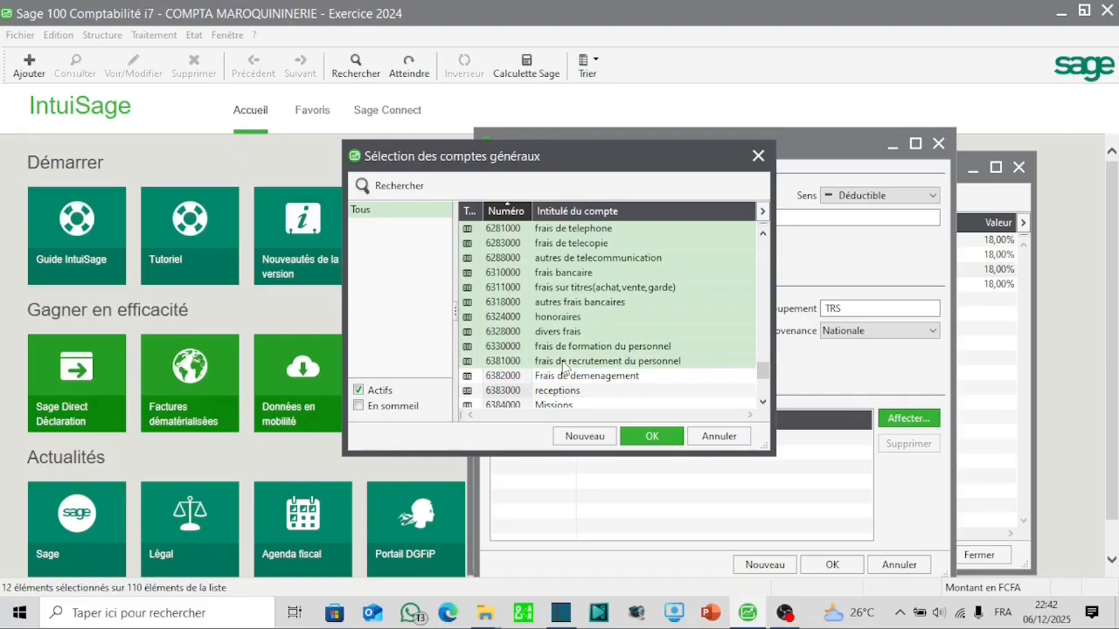
left_click(565, 376, "ctrl")
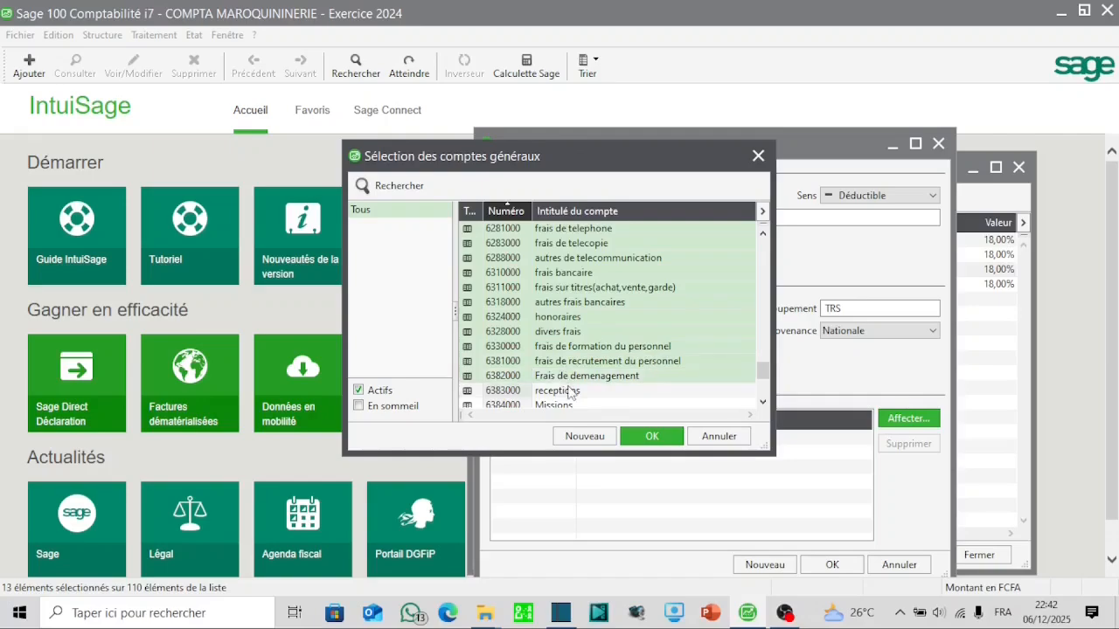
left_click(569, 393, "ctrl")
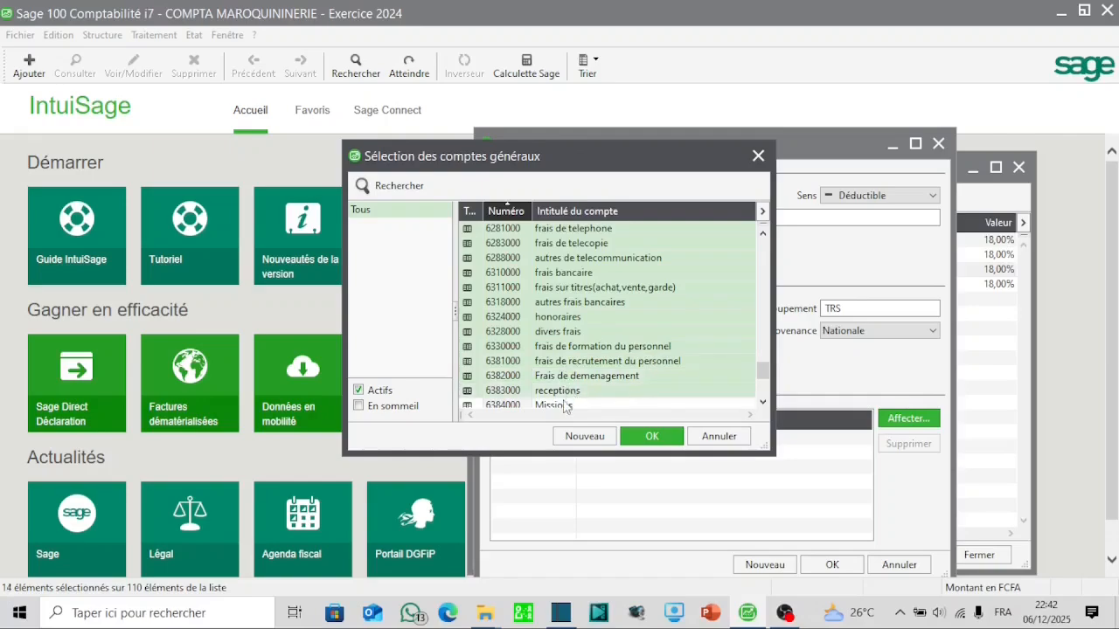
left_click(565, 405, "ctrl")
left_click(764, 401)
left_click(763, 401)
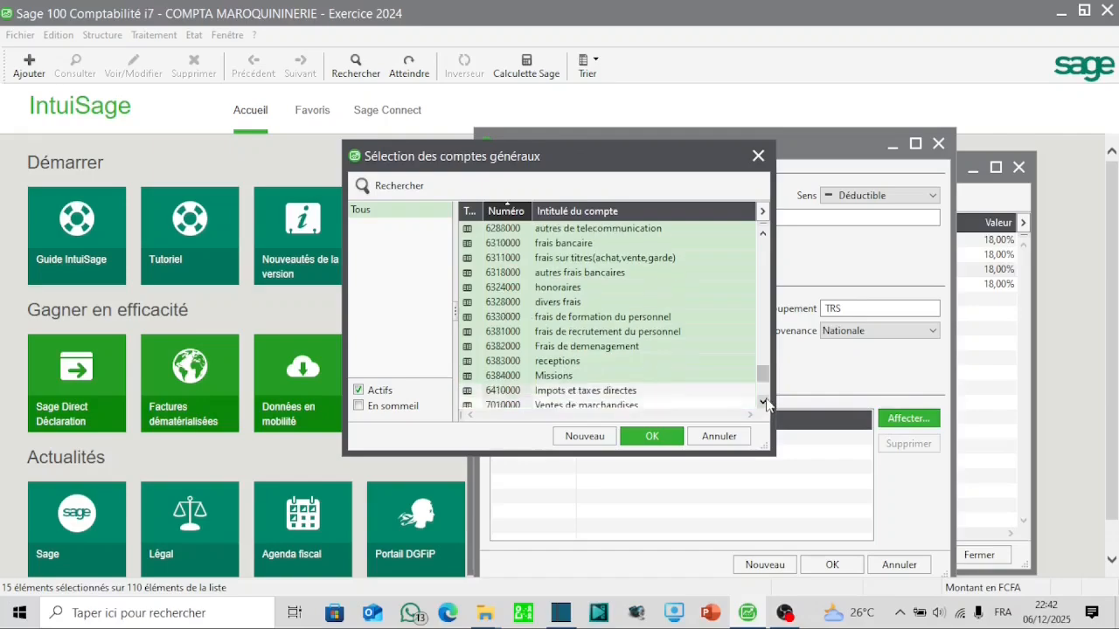
left_click(764, 401)
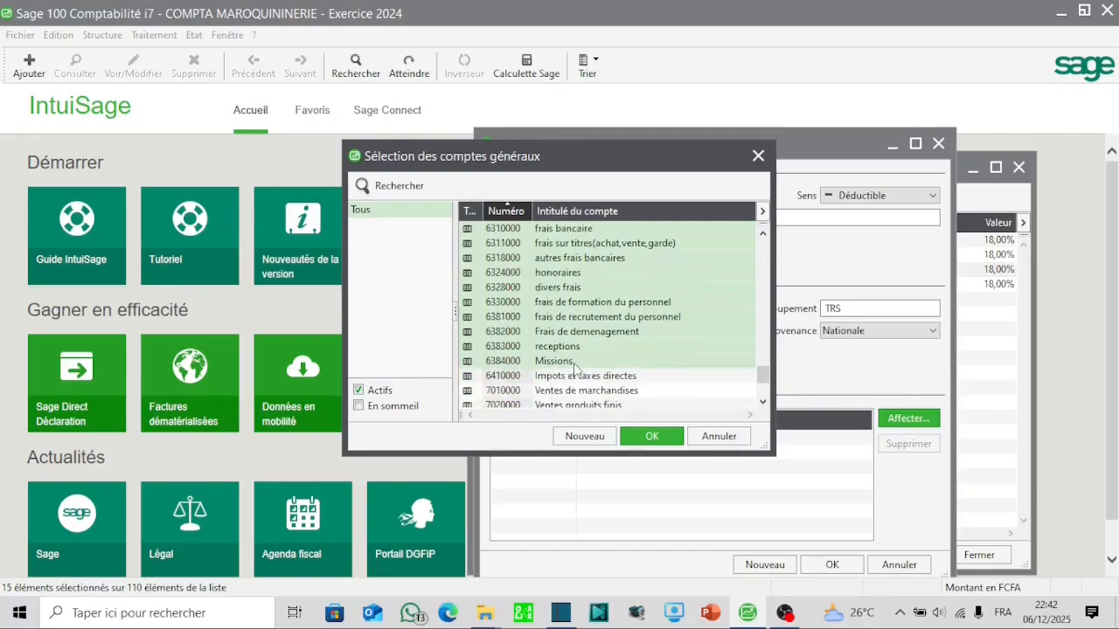
Step: Confirm the selected general accounts for the TRS tax and save the tax record
left_click(649, 436)
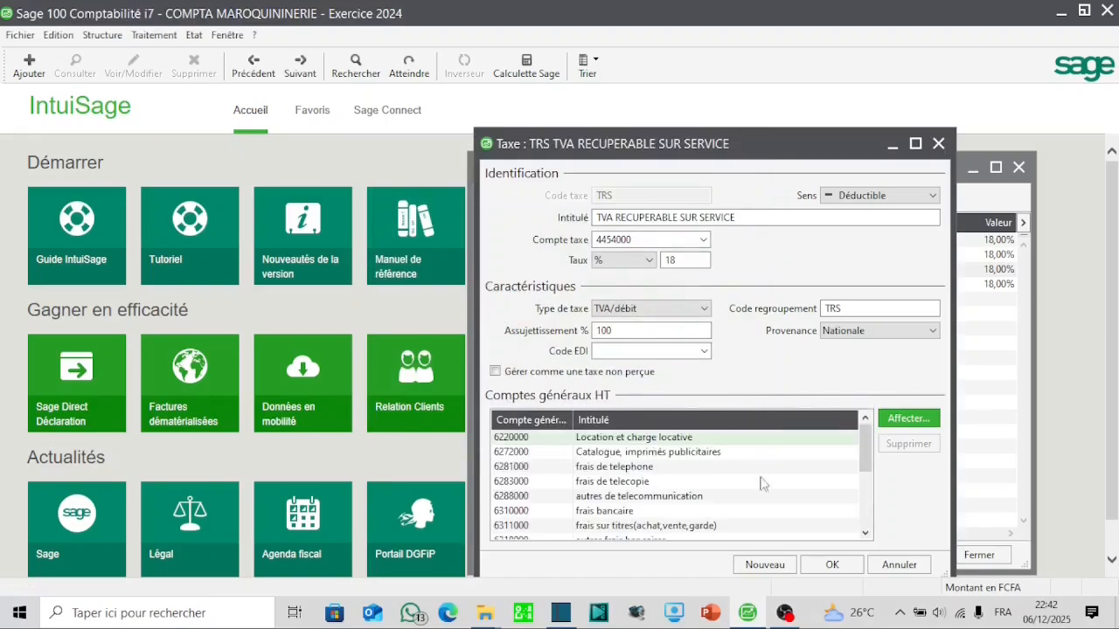
left_click(843, 565)
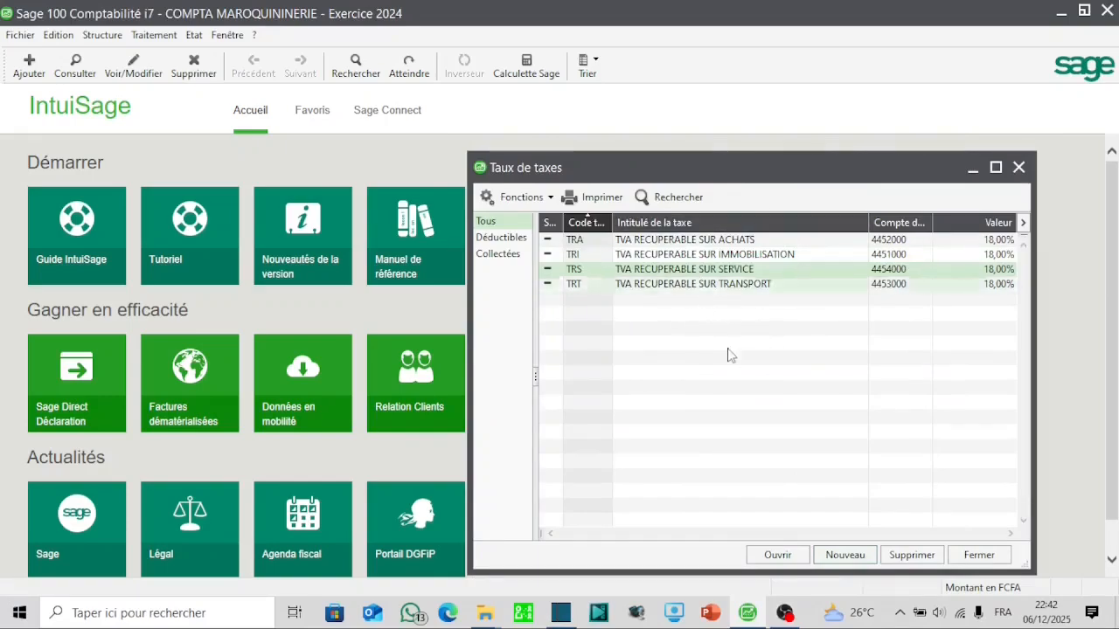
Step: Create a new tax rate TFV titled "TVA FACTUREE SUR VENTE" with its direction set to Collectée
left_click(846, 555)
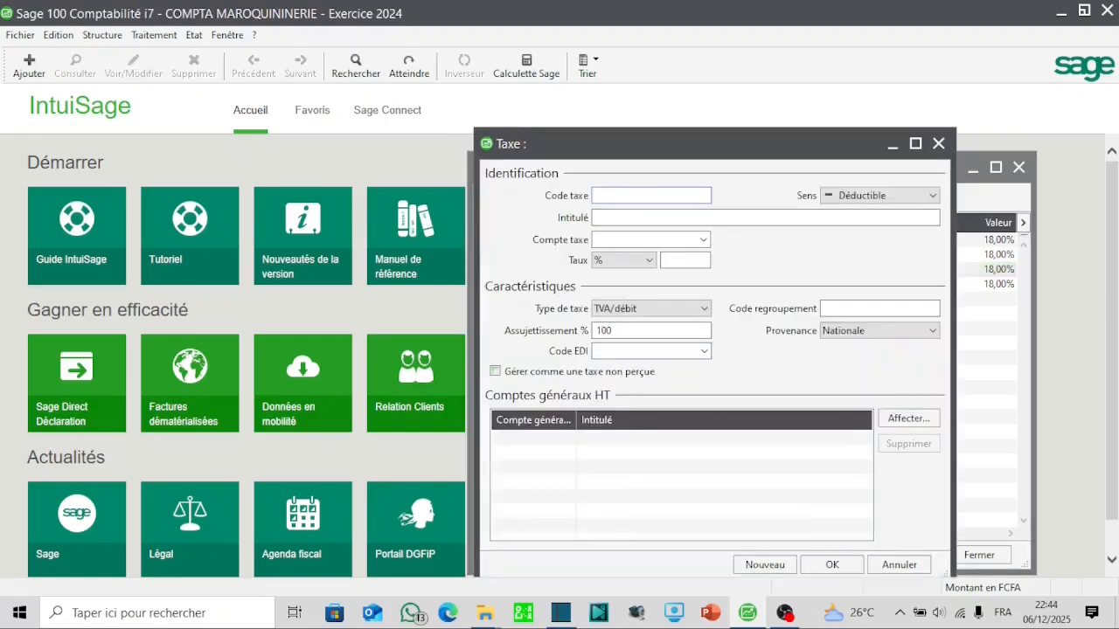
type("TFV")
left_click(620, 218)
type("T")
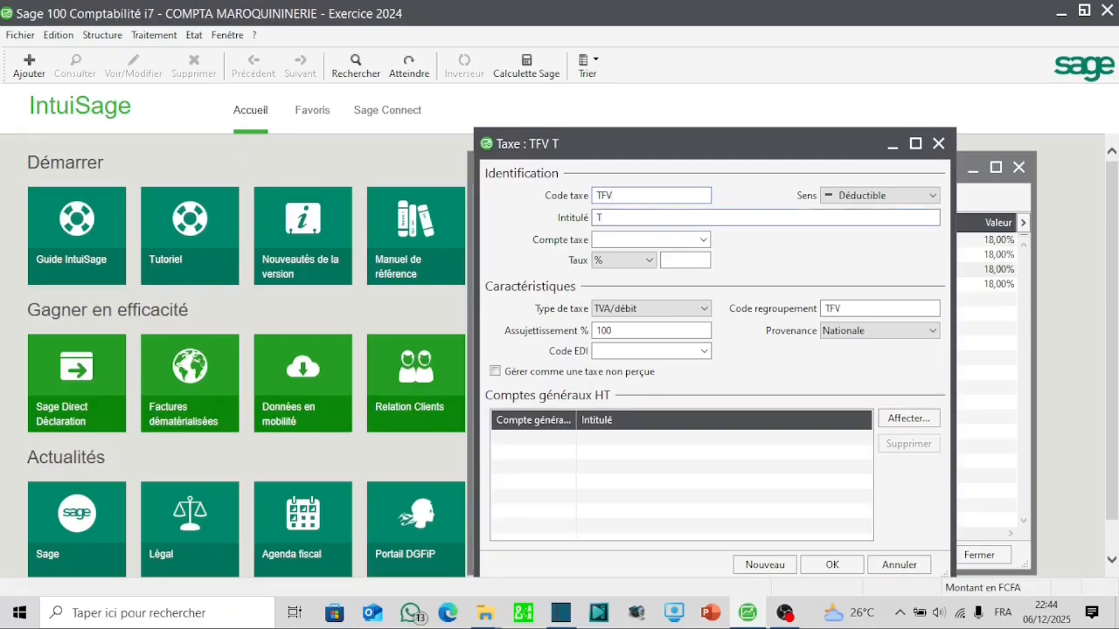
type("VA FACTUREE SUR VENTE")
left_click(932, 198)
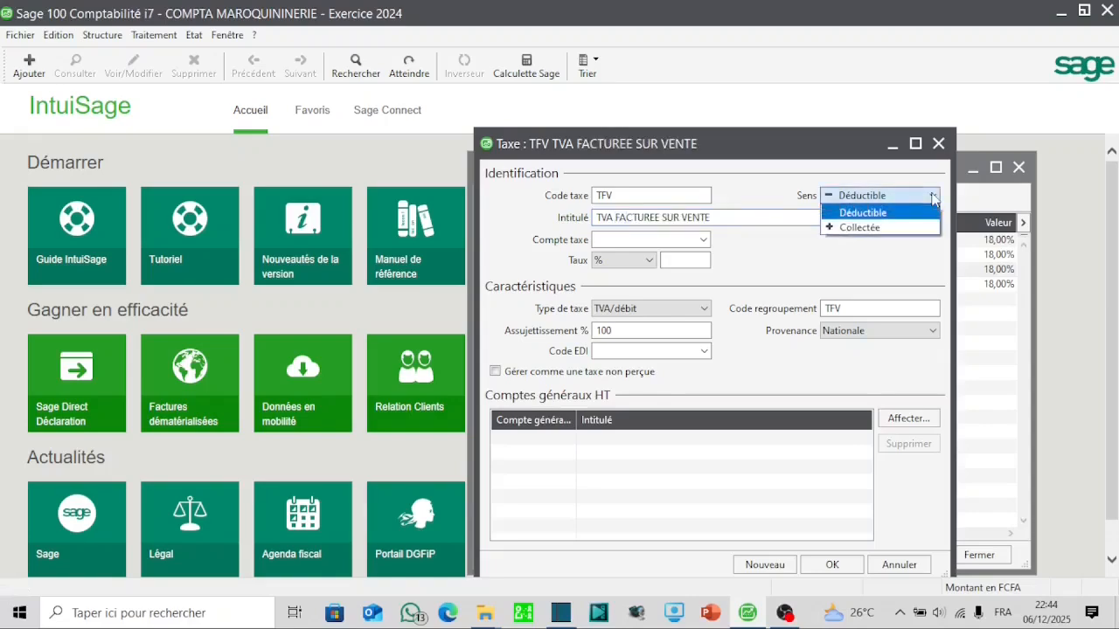
left_click(905, 229)
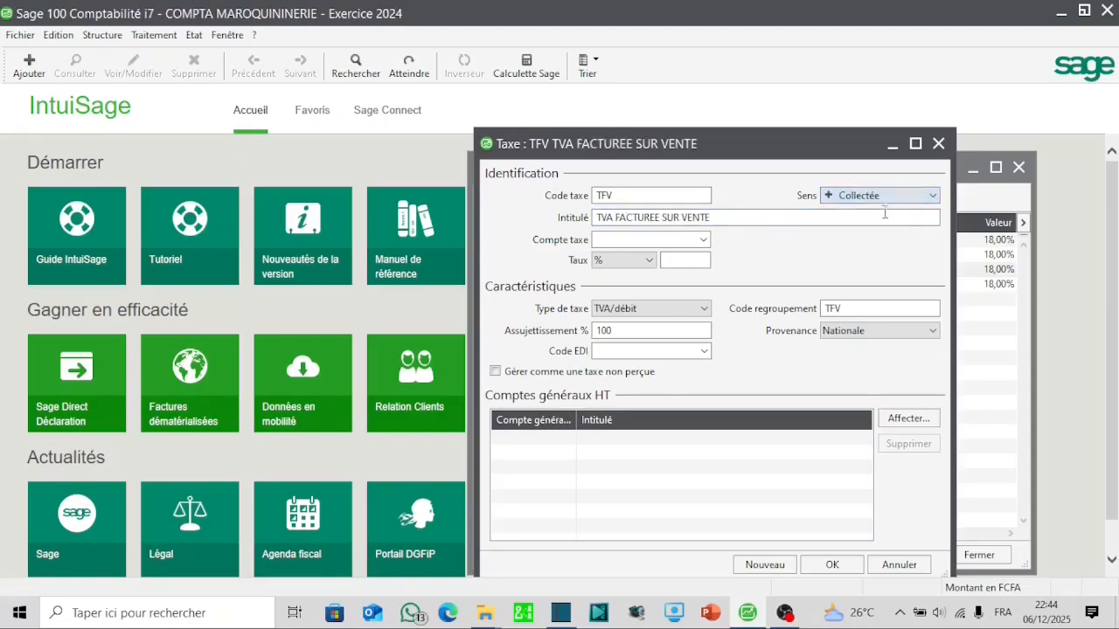
Step: Set the TFV tax account to 4431000, its rate to 18 % and its tax type to TVA/encaissement
left_click(703, 240)
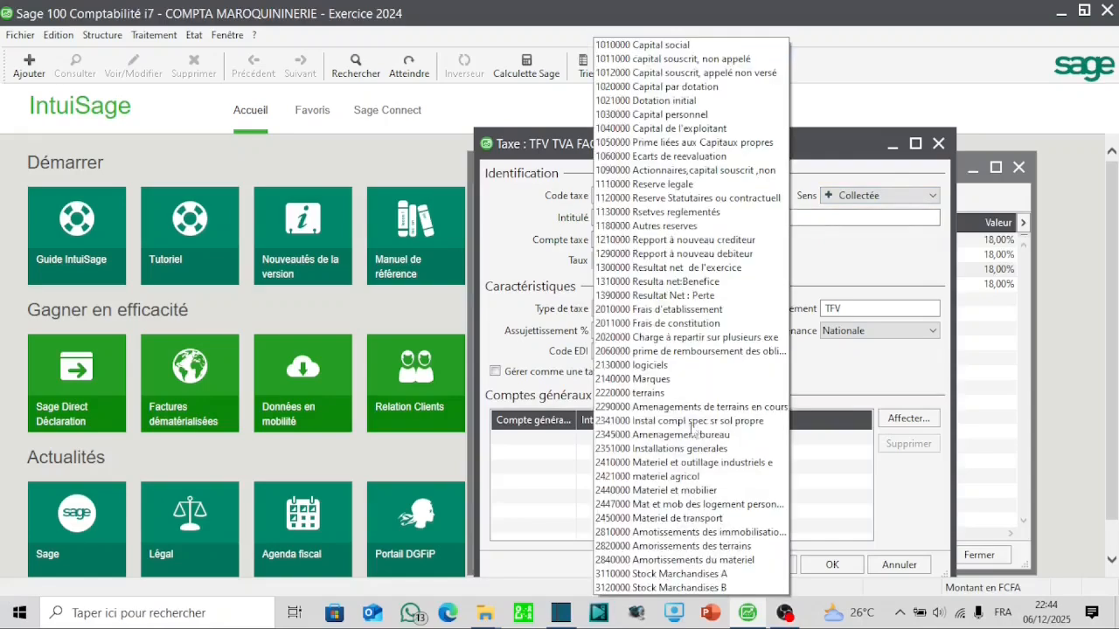
scroll(680, 594, "down", 3)
left_click(680, 587)
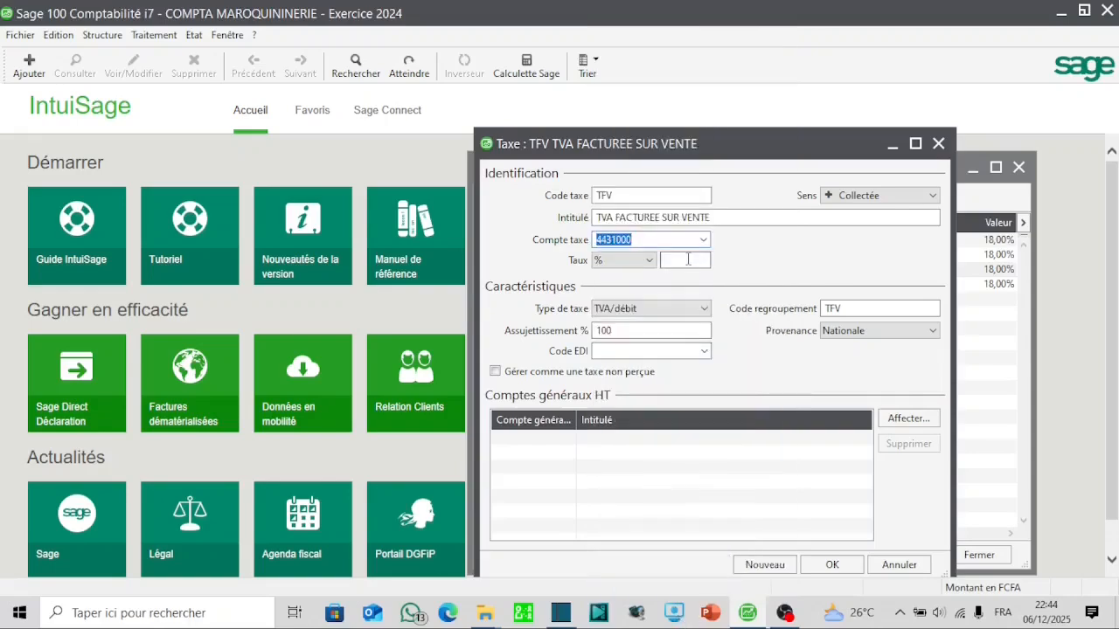
left_click(688, 260)
type("18")
left_click(706, 313)
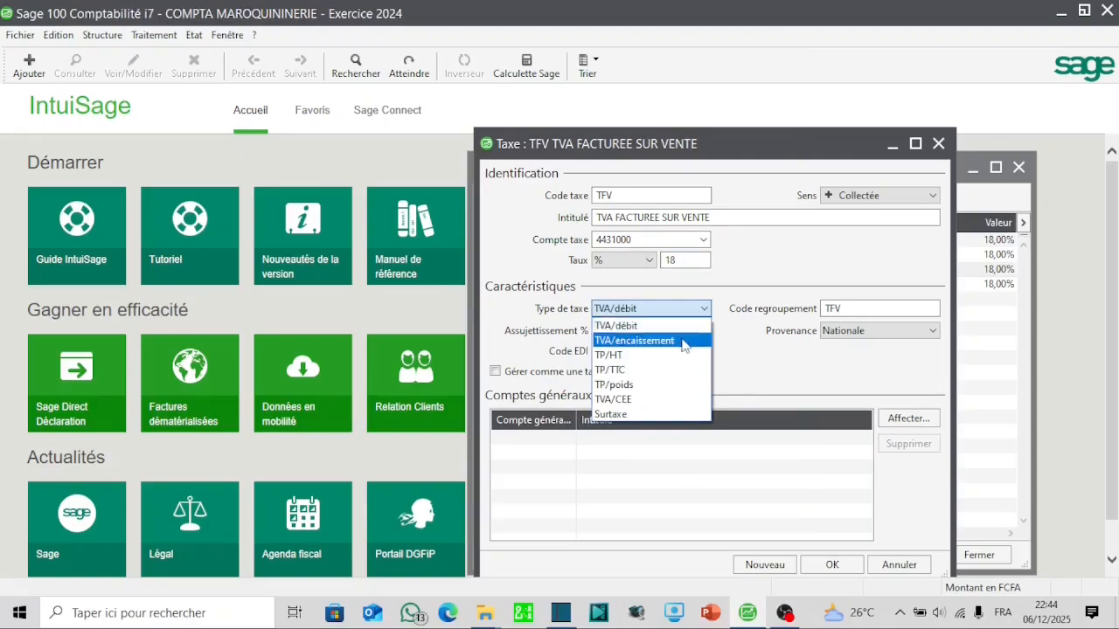
left_click(684, 341)
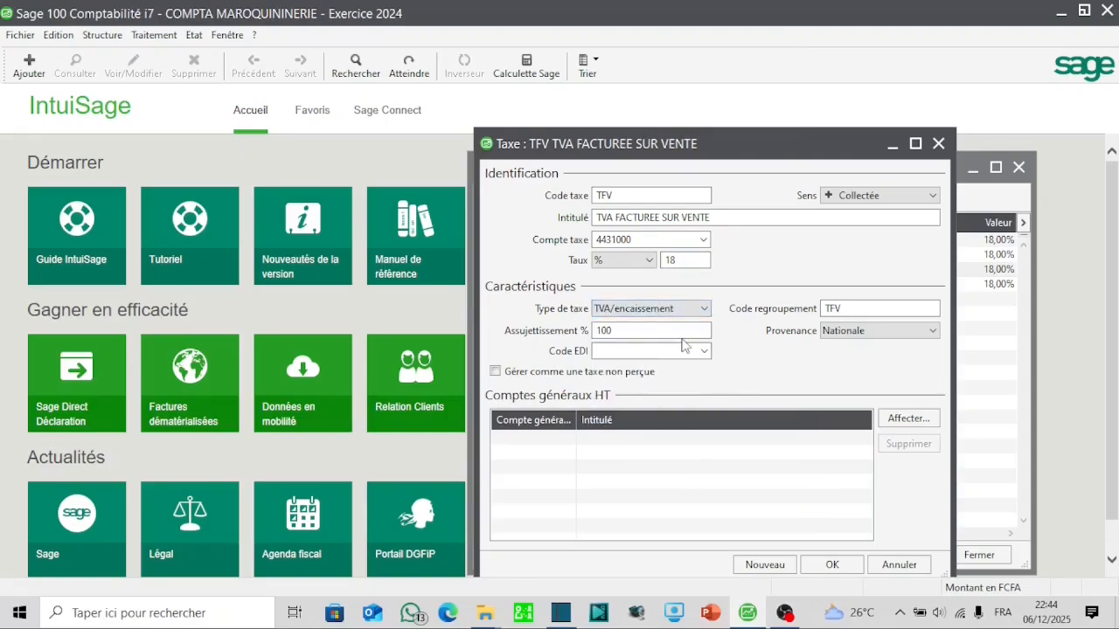
Step: Assign general accounts 7010000, 7020000 and 7030000 to the TFV tax and save it
left_click(909, 419)
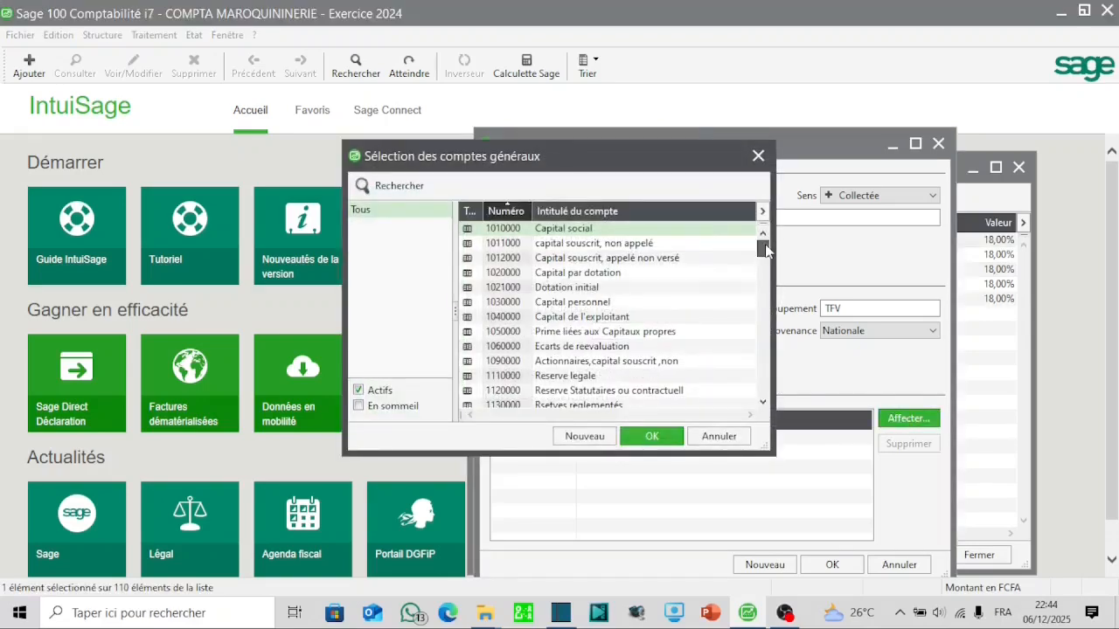
left_click_drag(765, 246, 741, 381)
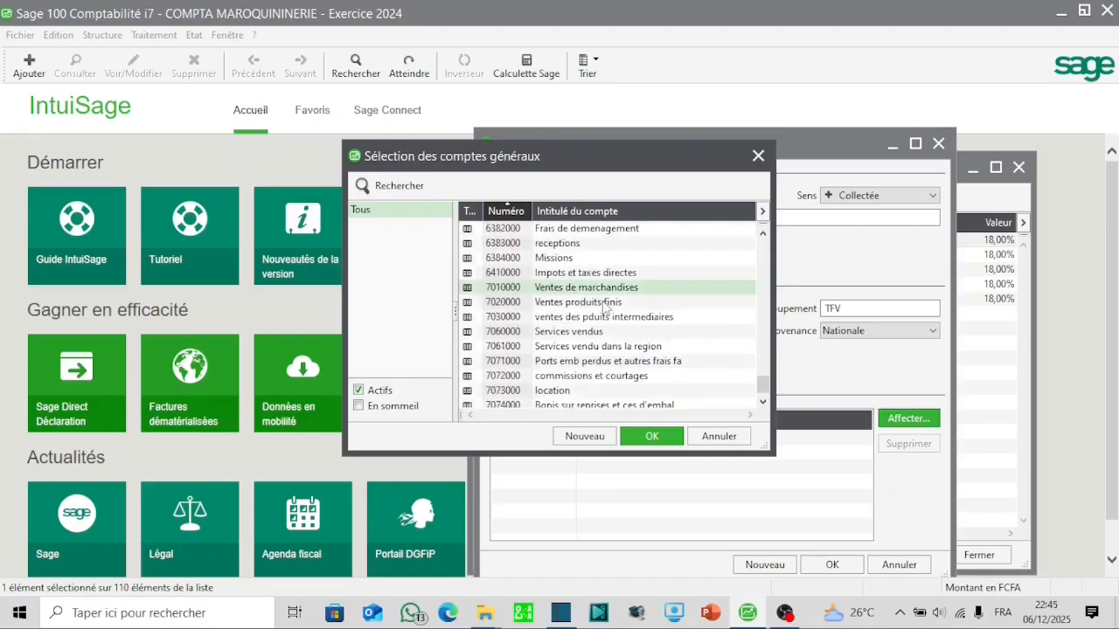
left_click(603, 304, "ctrl")
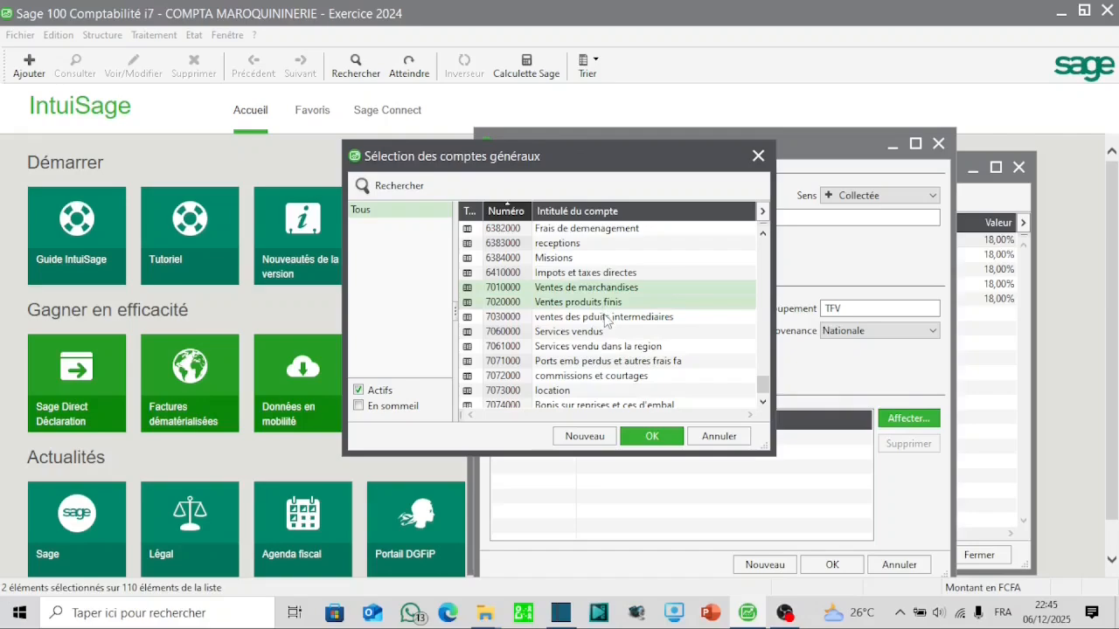
left_click(606, 319, "ctrl")
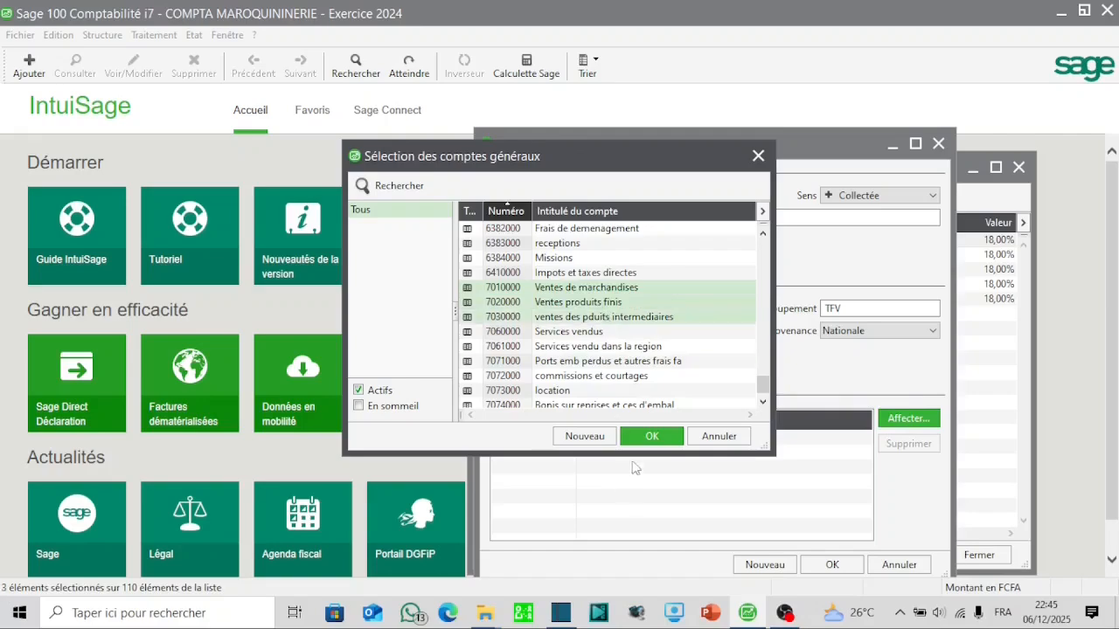
left_click(647, 435)
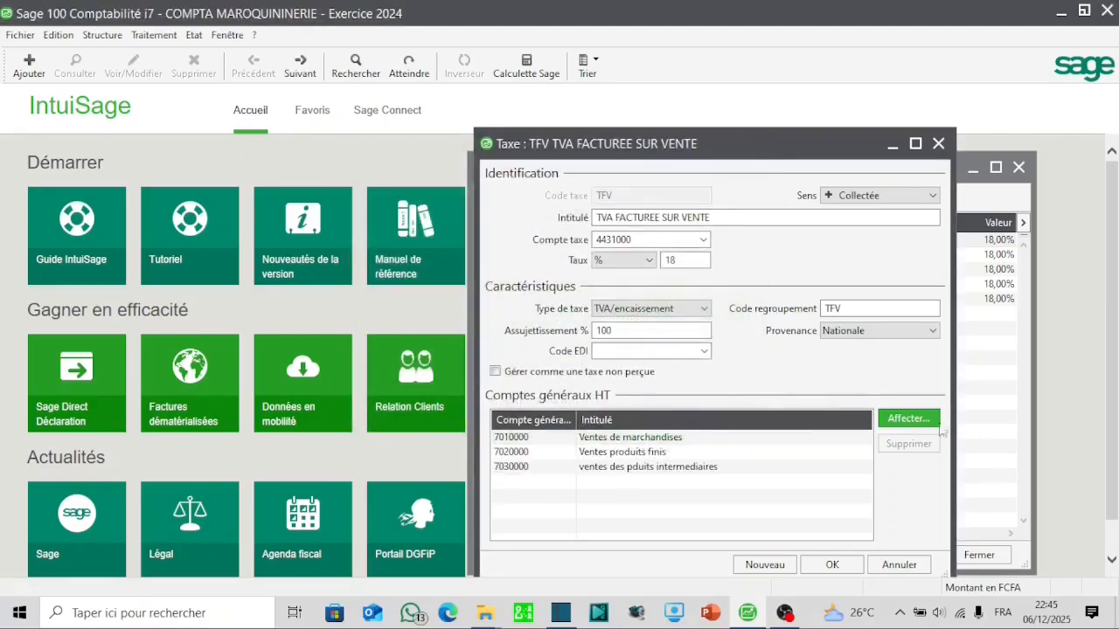
left_click(828, 565)
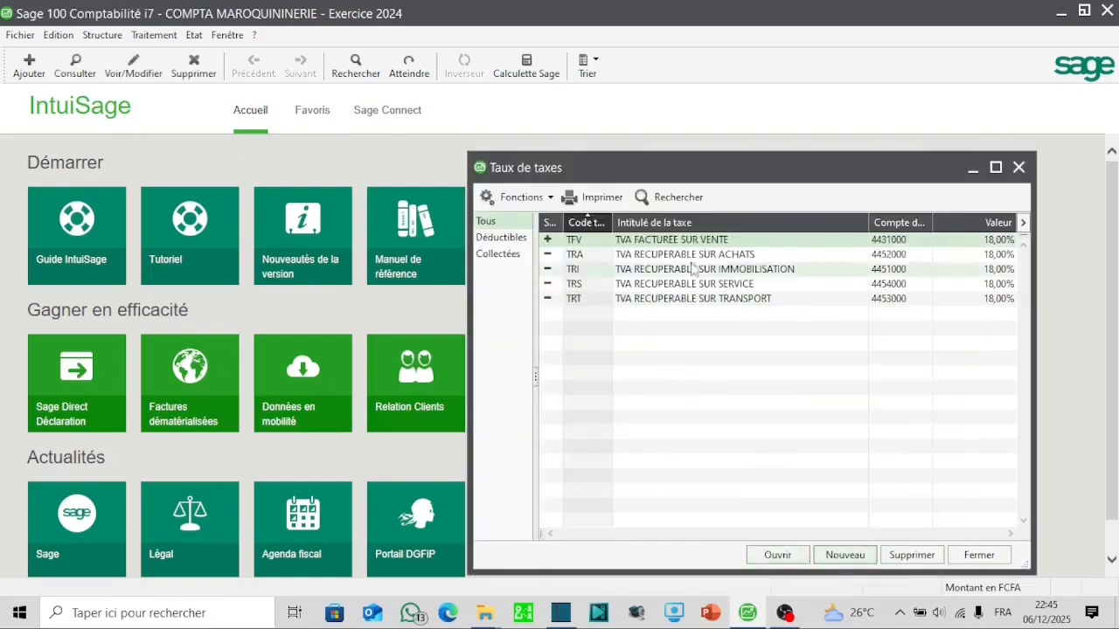
Step: Create a new tax rate TFPS titled "TAV FACTUREE SUR PRESTATION DE SERV" with its direction set to Collectée
left_click(845, 555)
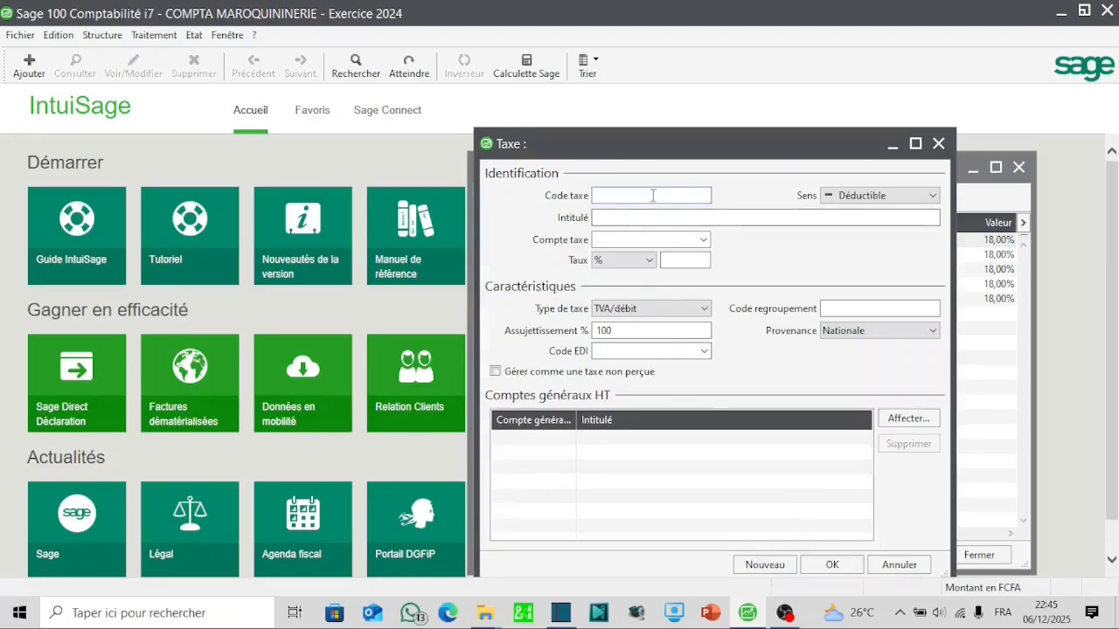
type("TFPS")
left_click(598, 217)
type("TAV FACTUREE SUR PRESTATION DE SERV")
left_click(932, 195)
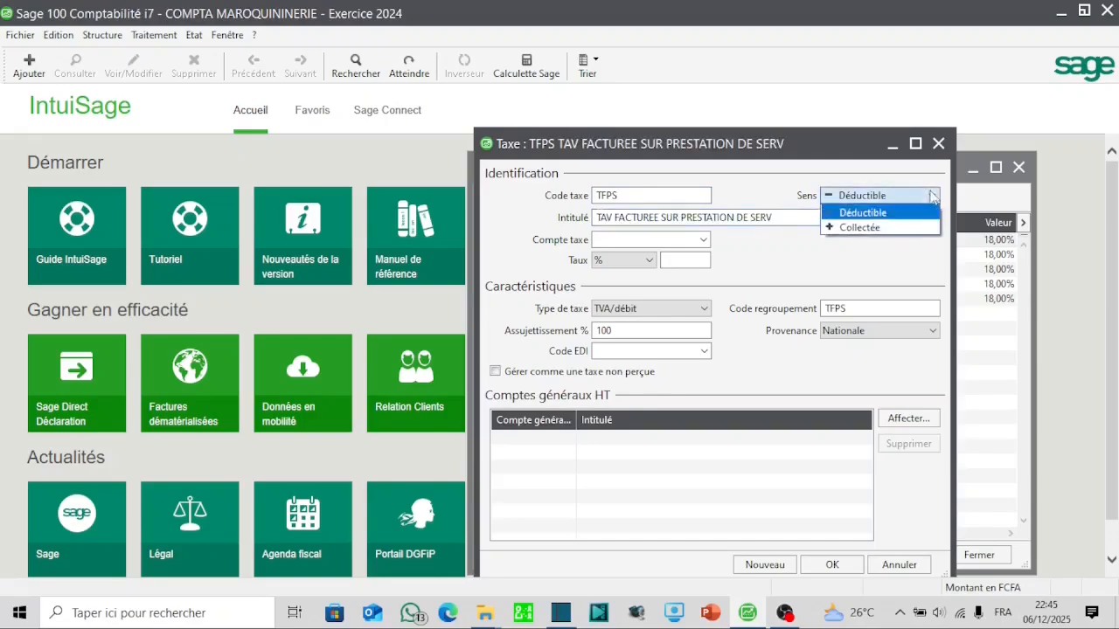
left_click(895, 226)
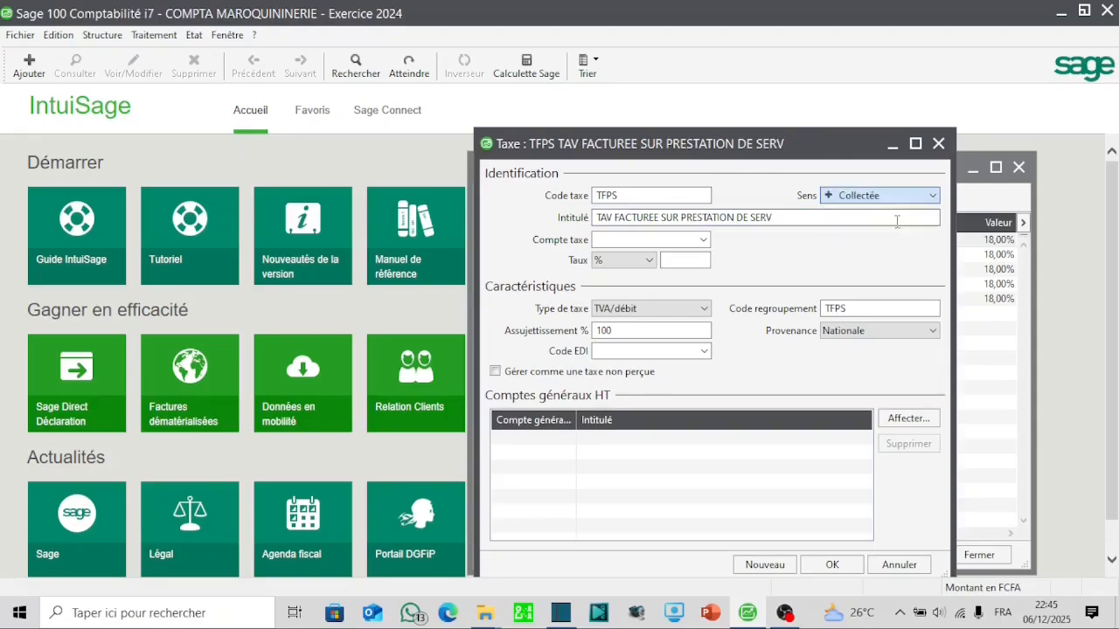
Step: Set the TFPS tax account to 4432000, its rate to 18 % and its tax type to TVA/encaissement
left_click(703, 240)
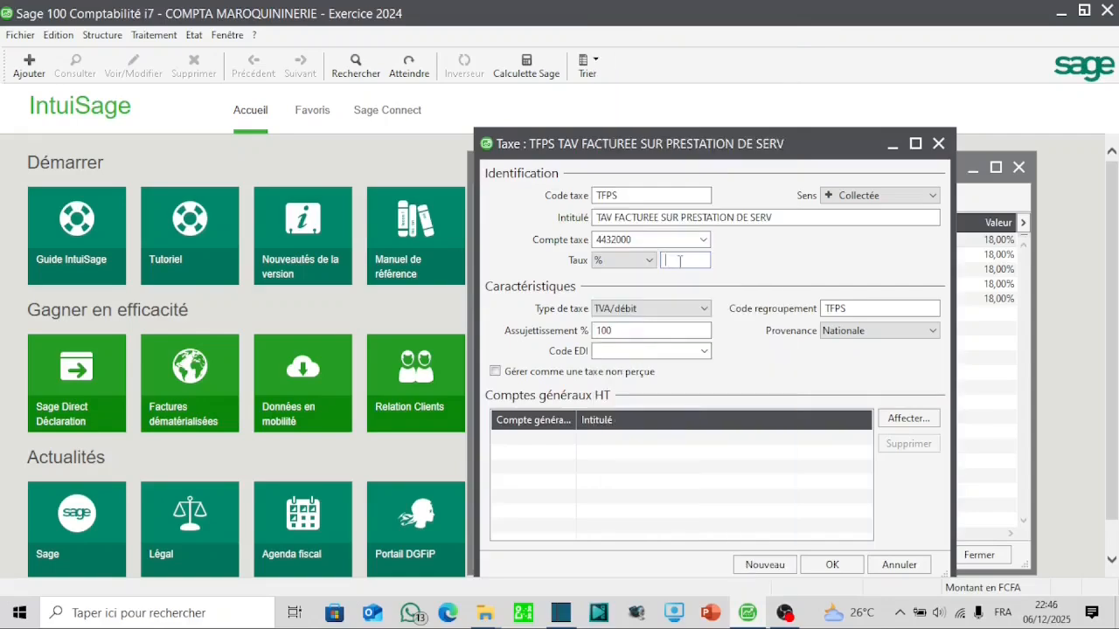
type("18")
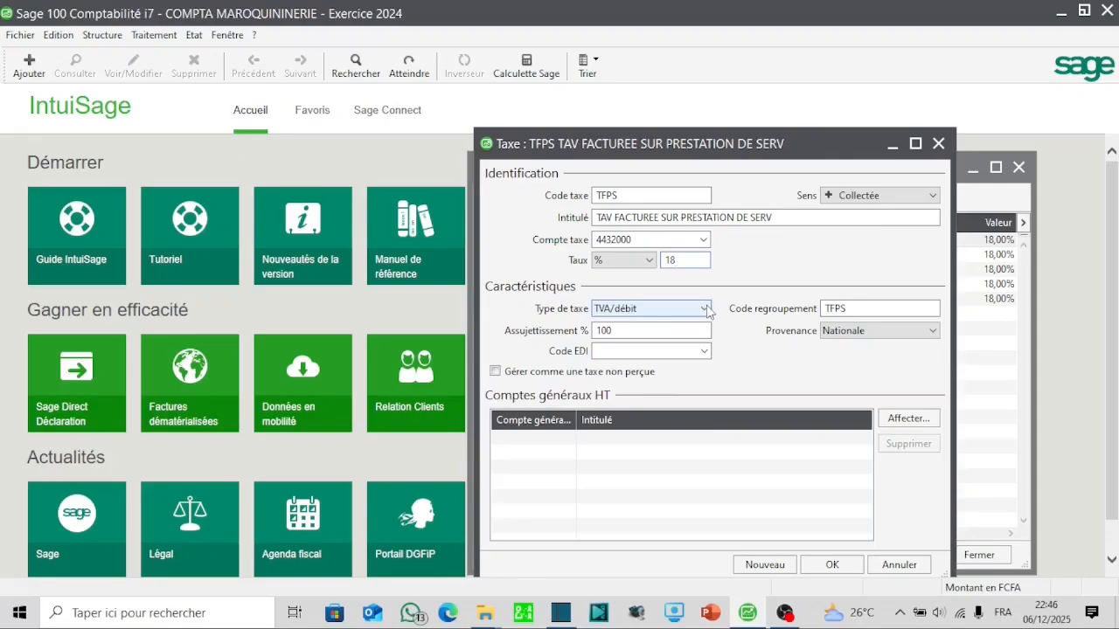
left_click(704, 309)
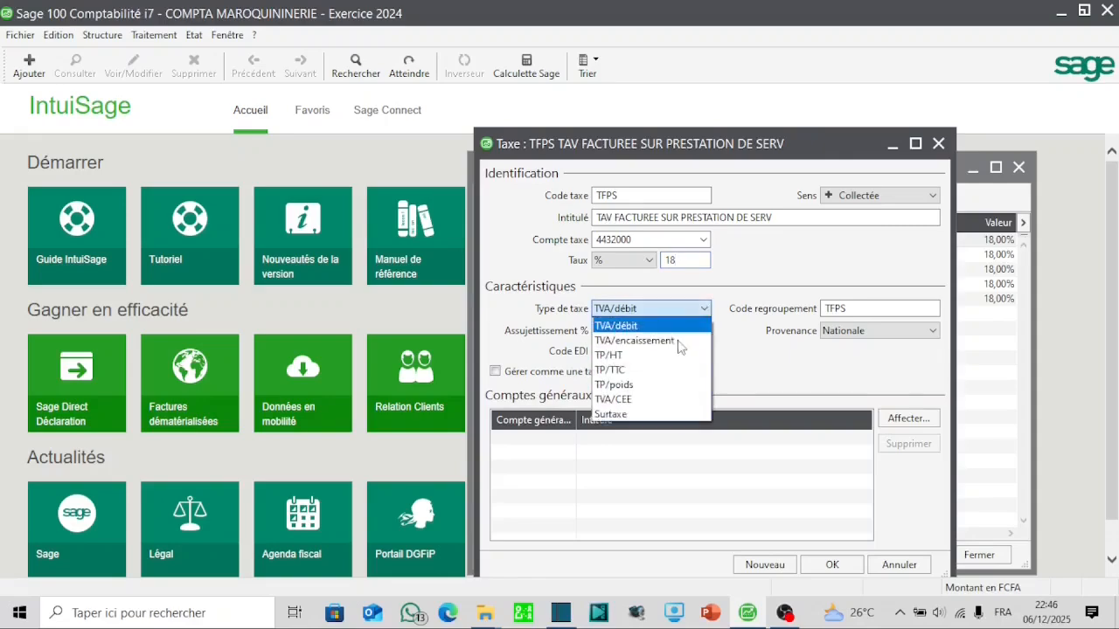
left_click(676, 341)
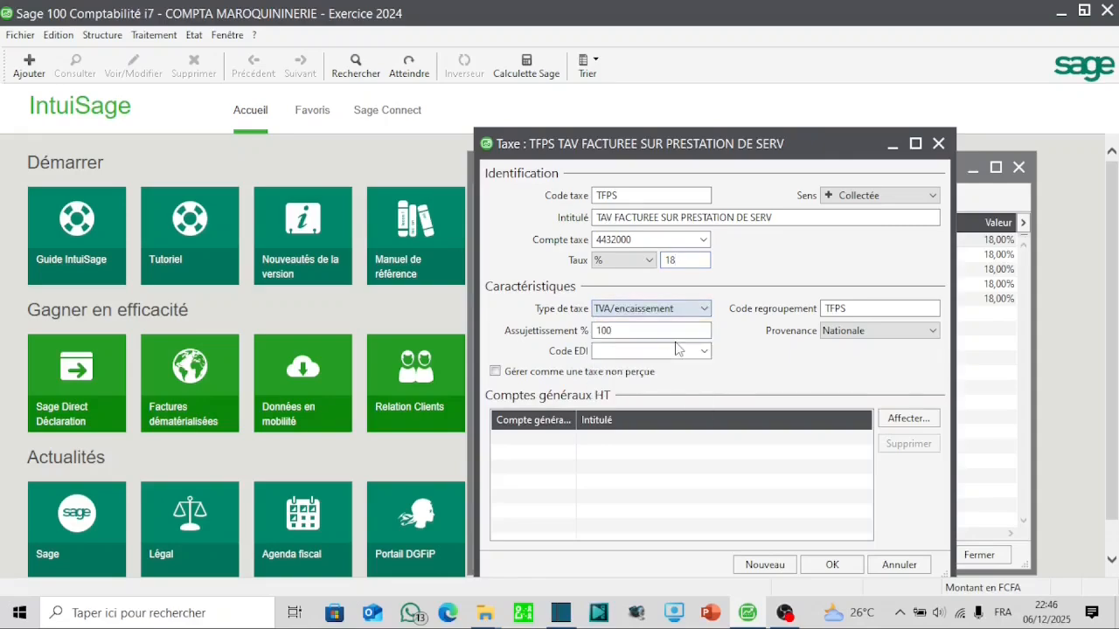
Step: Assign general accounts 7060000, 7061000, 7071000, 7072000, 7073000 and 7074000 to the TFPS tax and save it
left_click(910, 423)
left_click(910, 423)
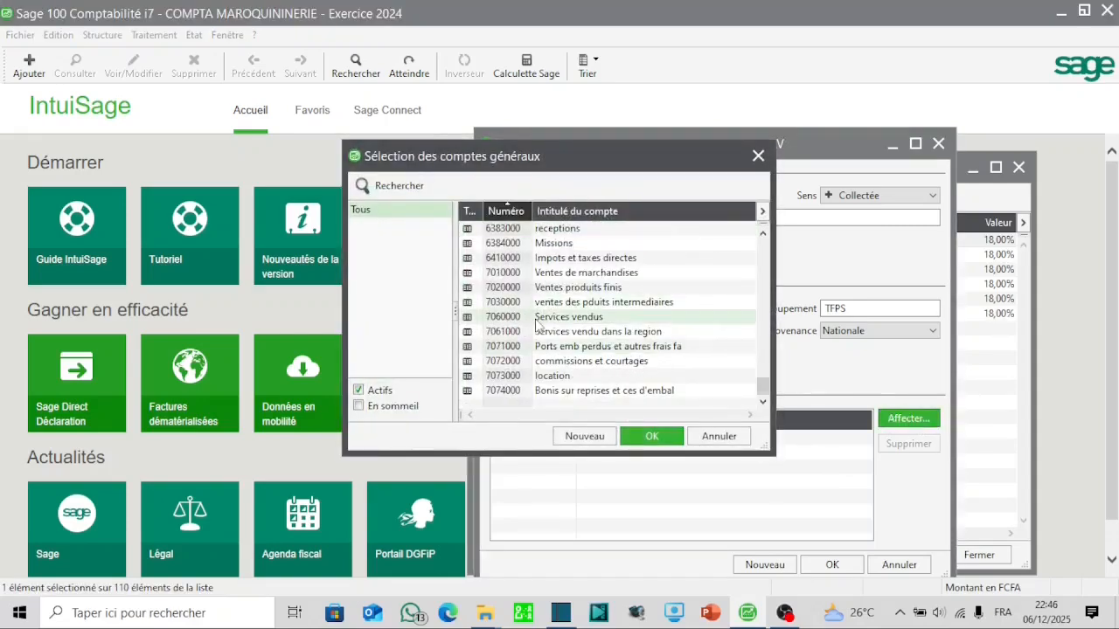
left_click(541, 320)
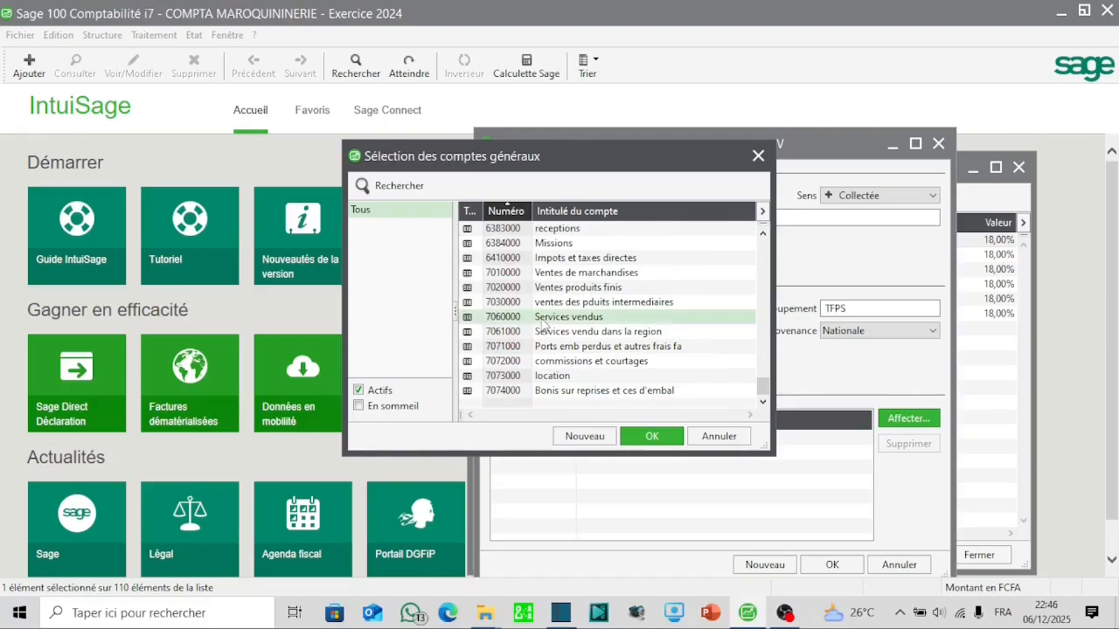
left_click(543, 337, "ctrl")
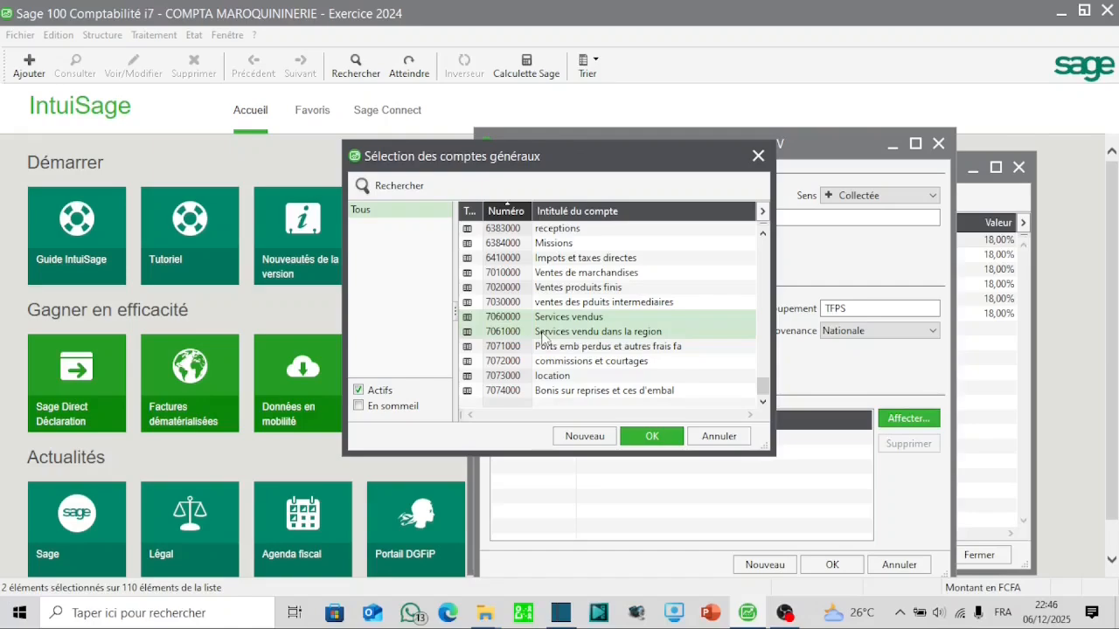
left_click(543, 350, "ctrl")
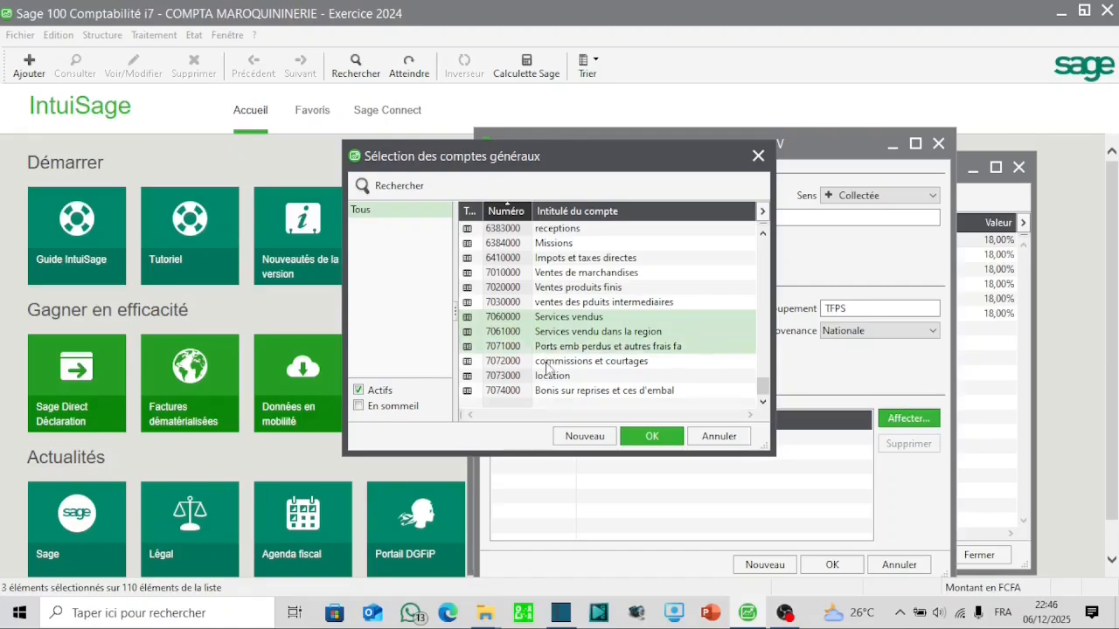
left_click(546, 364, "ctrl")
left_click(547, 378, "ctrl")
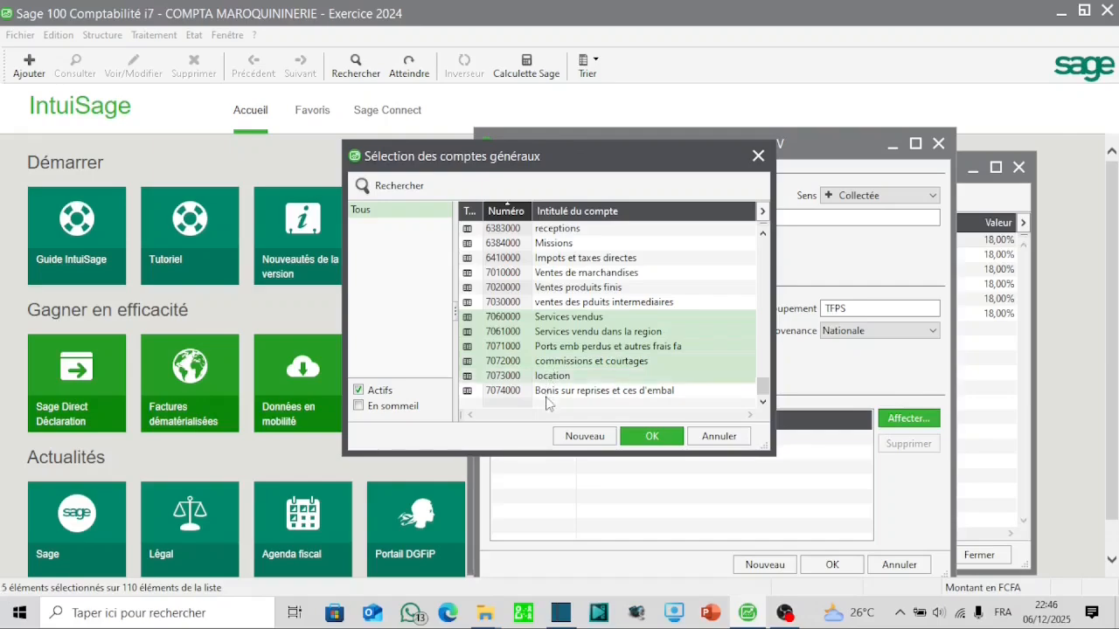
left_click(549, 394, "ctrl")
left_click(647, 436)
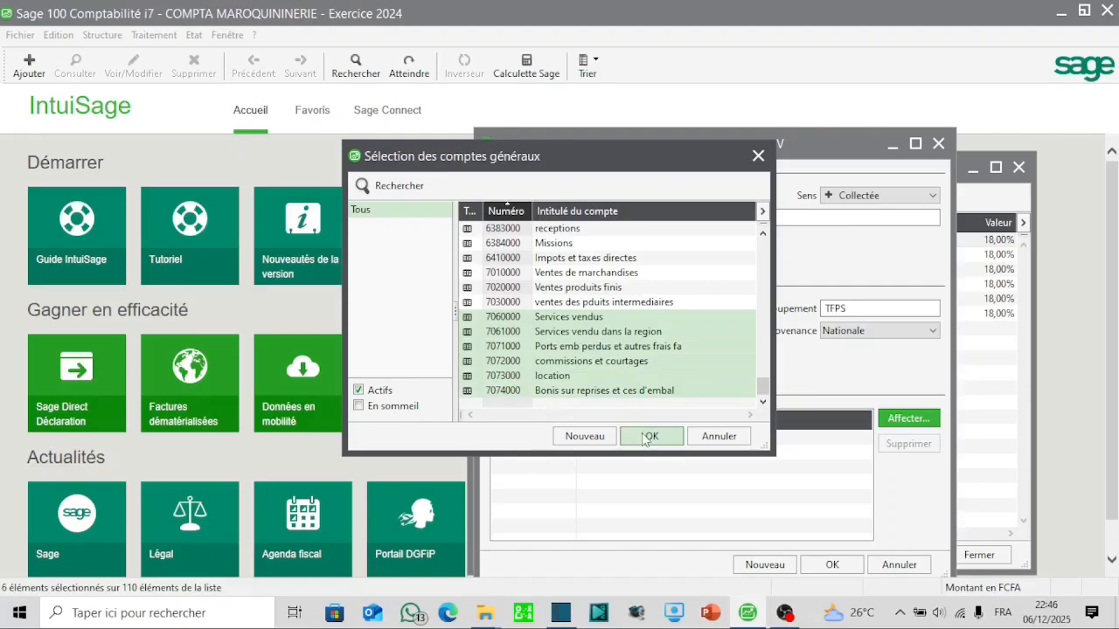
left_click(817, 564)
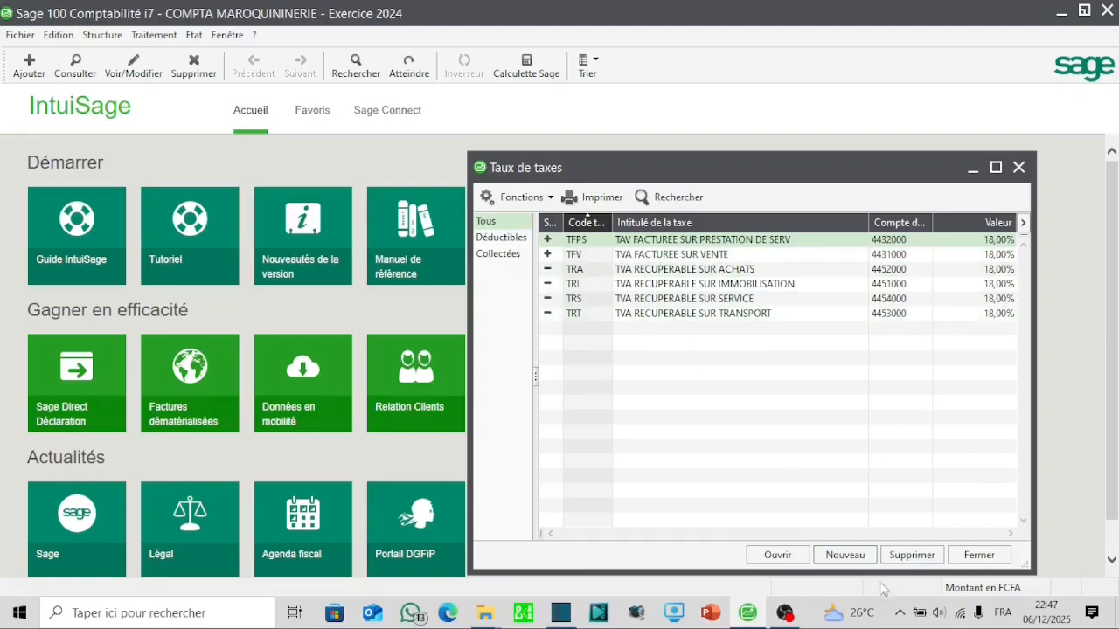
Step: Close the list of tax rates and display the available file commands
left_click(974, 558)
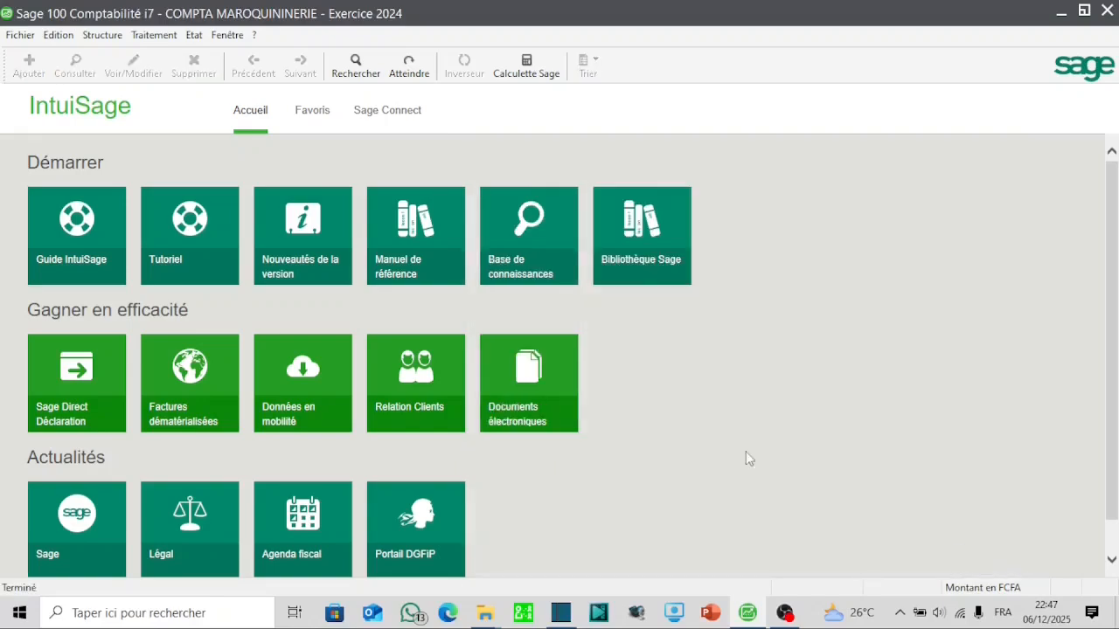
left_click(20, 35)
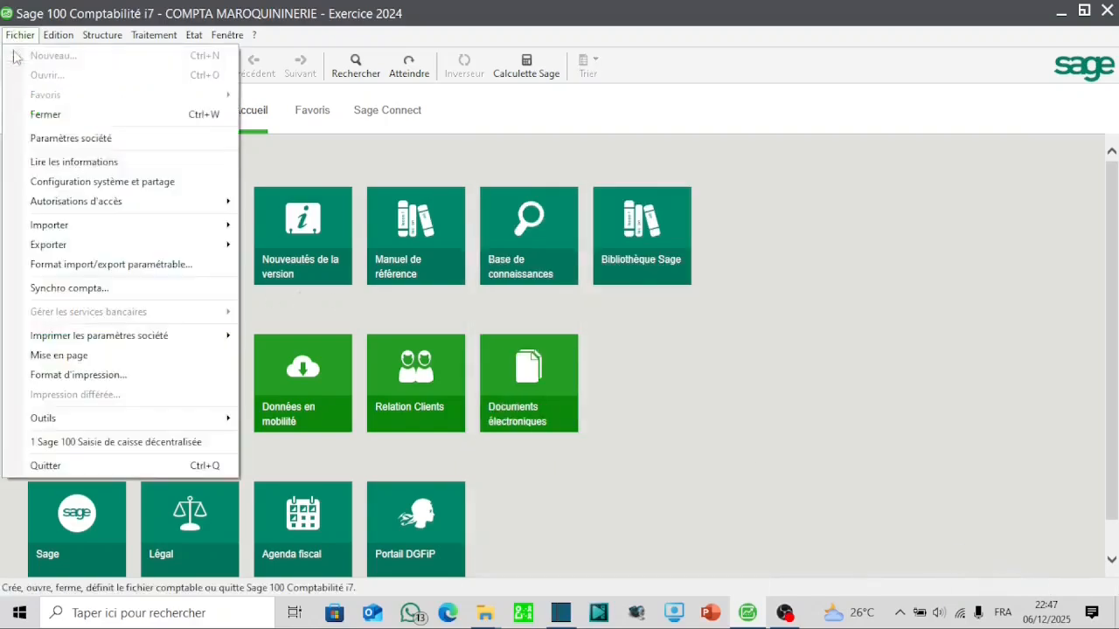